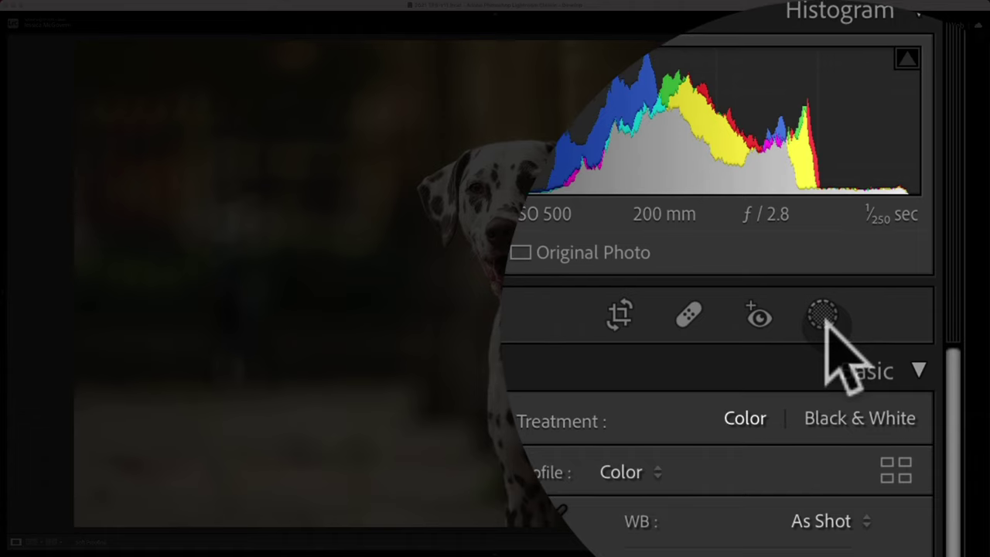
Show the Add New Mask options and turn on the histogram's highlight clipping warning.
left_click(822, 320)
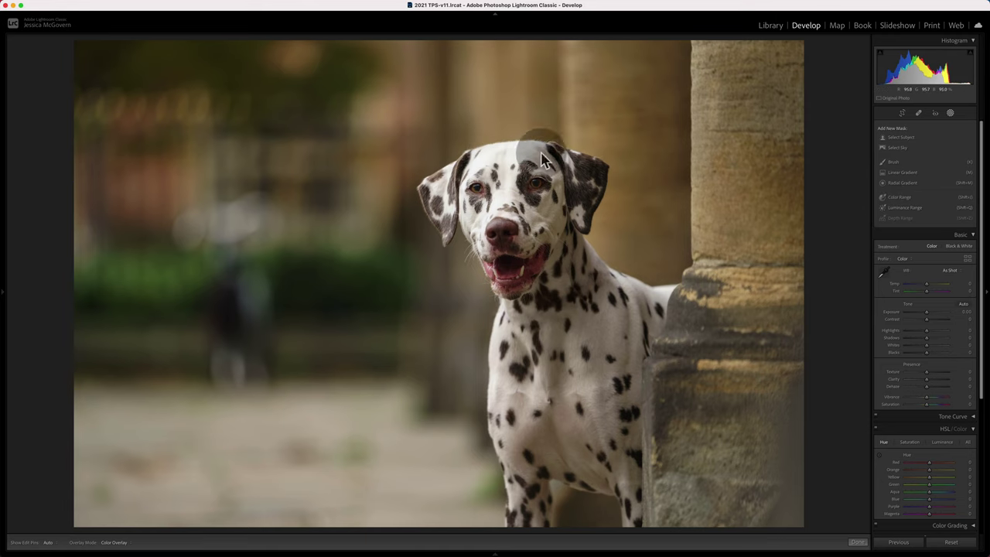
left_click(970, 53)
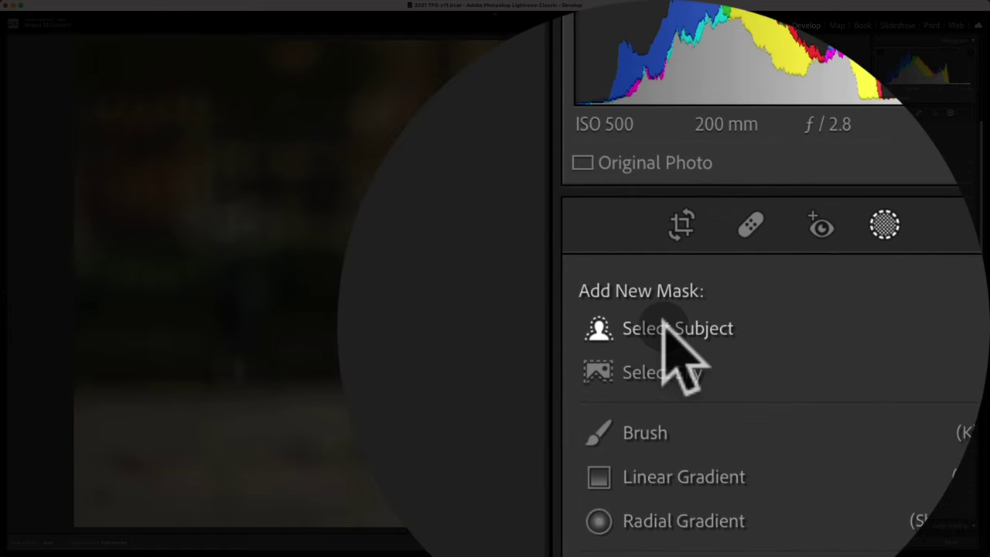
Generate Mask 1 with Select Subject covering the whole Dalmatian, shown as a red overlay.
left_click(665, 328)
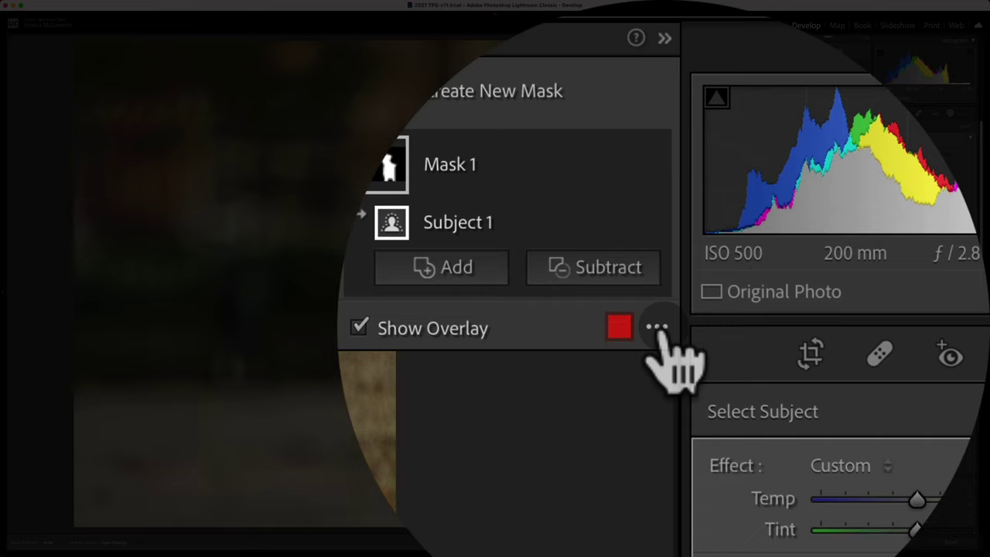
left_click(866, 106)
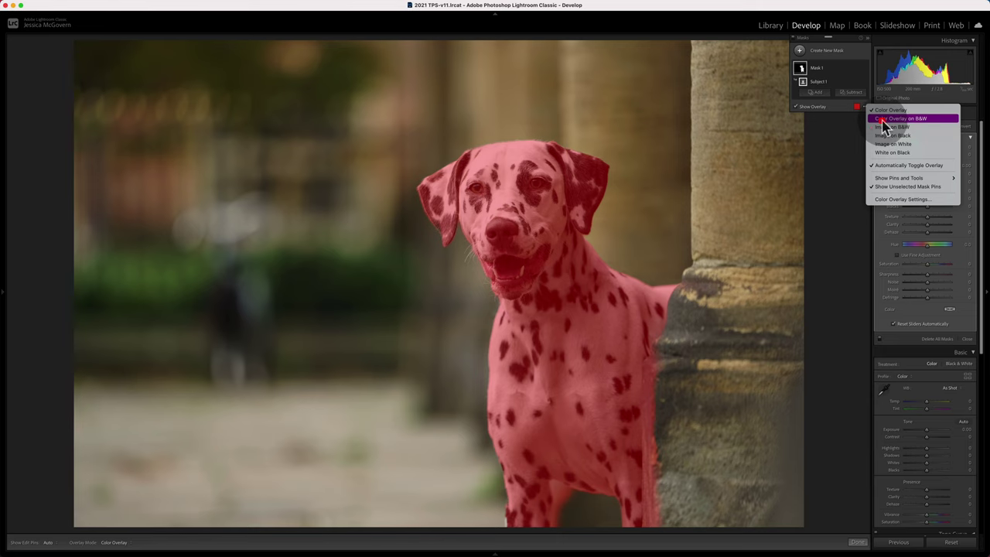
left_click(883, 119)
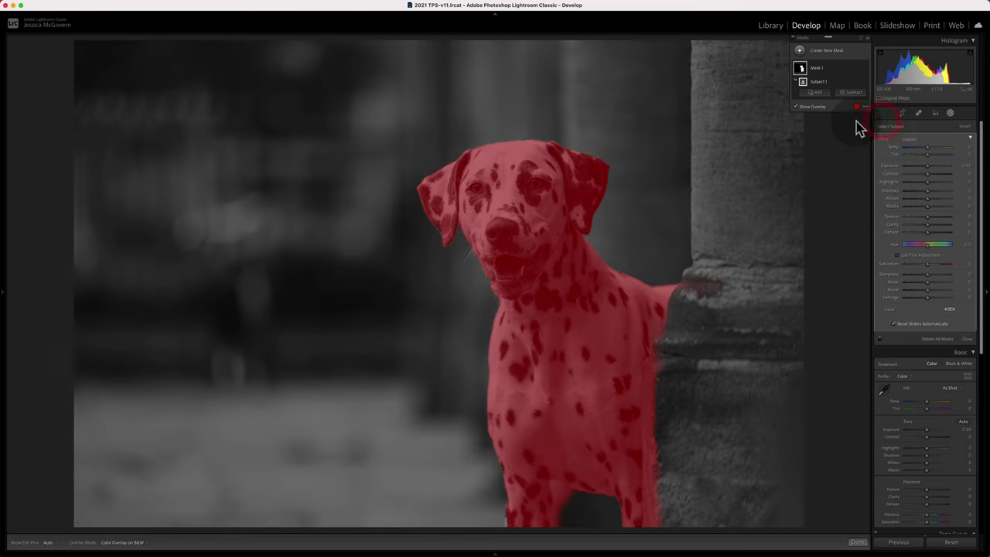
left_click(867, 108)
left_click(878, 114)
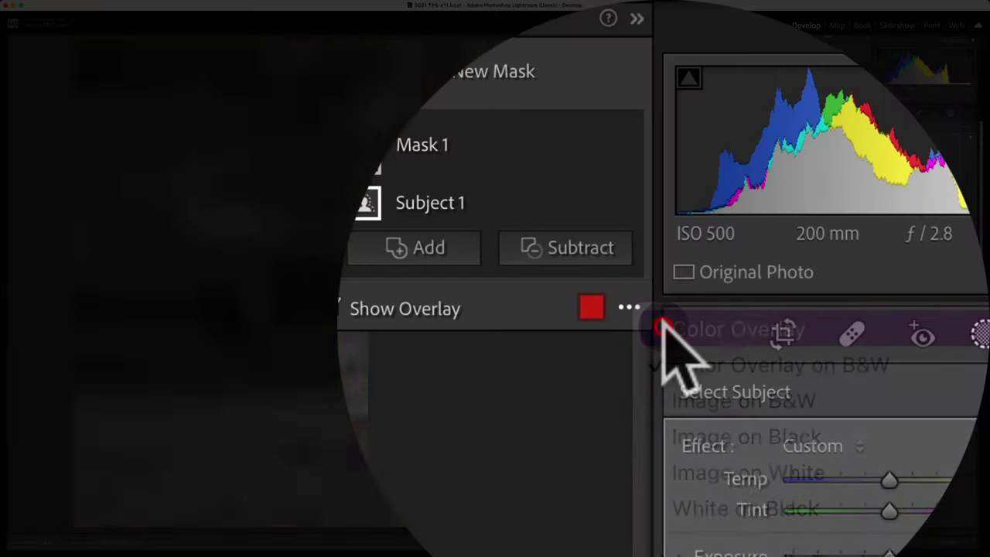
left_click(857, 107)
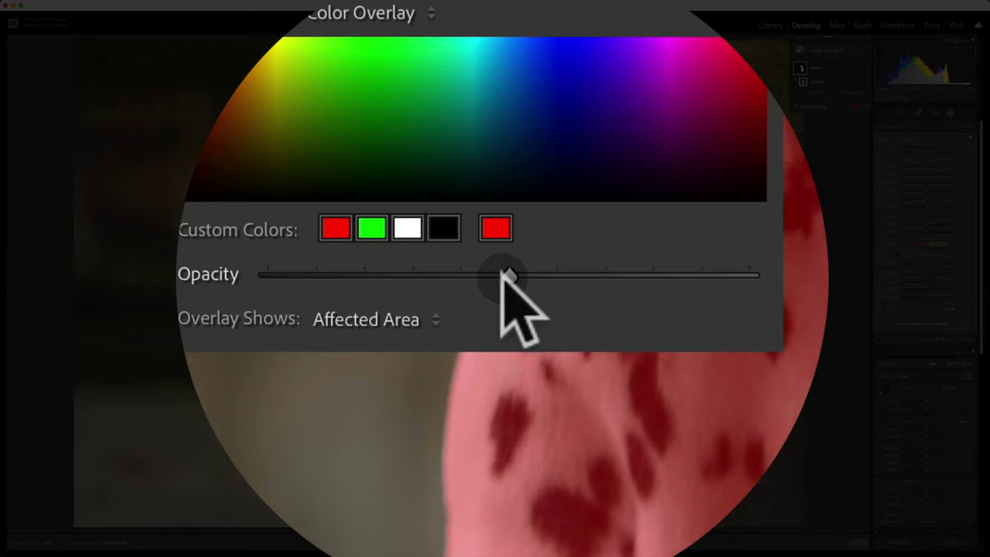
left_click_drag(502, 313, 557, 313)
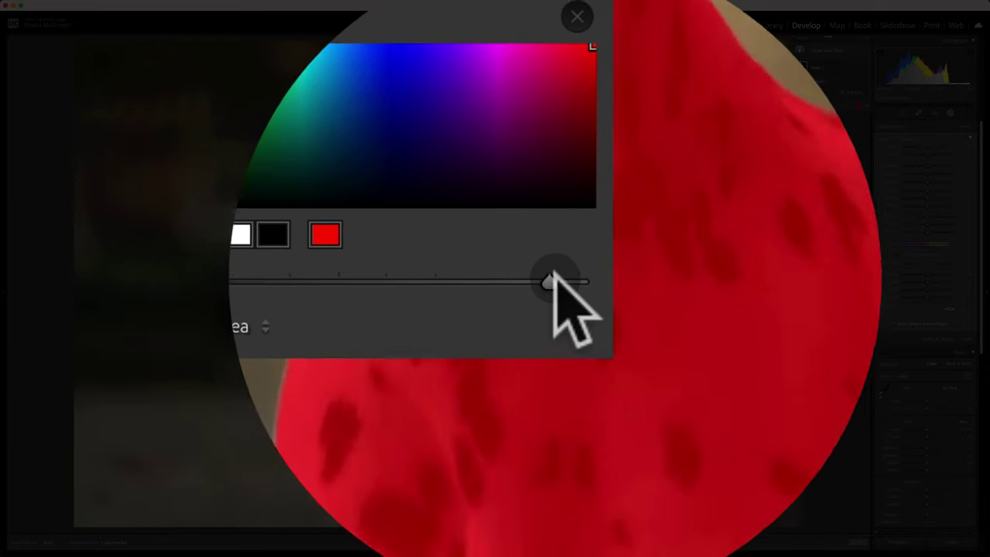
left_click_drag(551, 274, 563, 320)
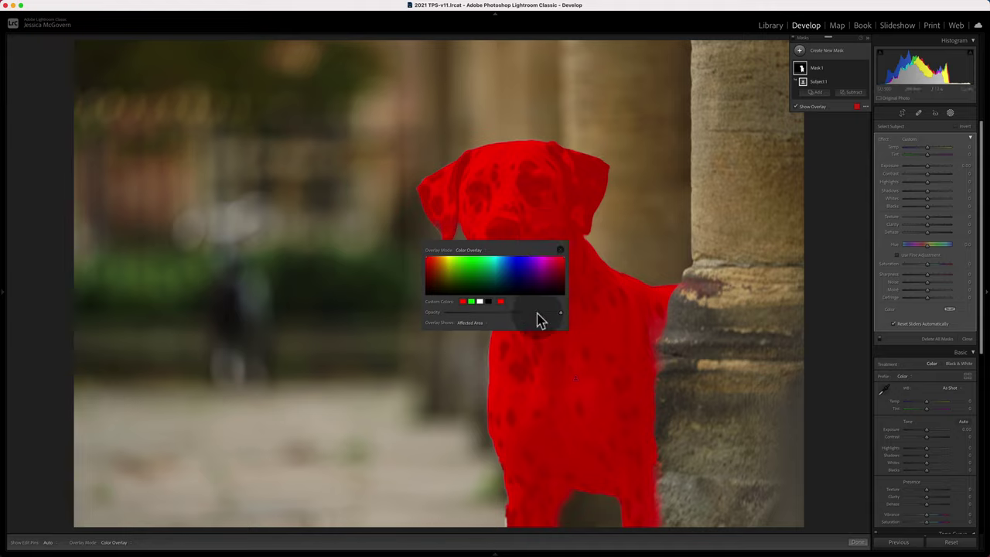
left_click_drag(522, 316, 506, 316)
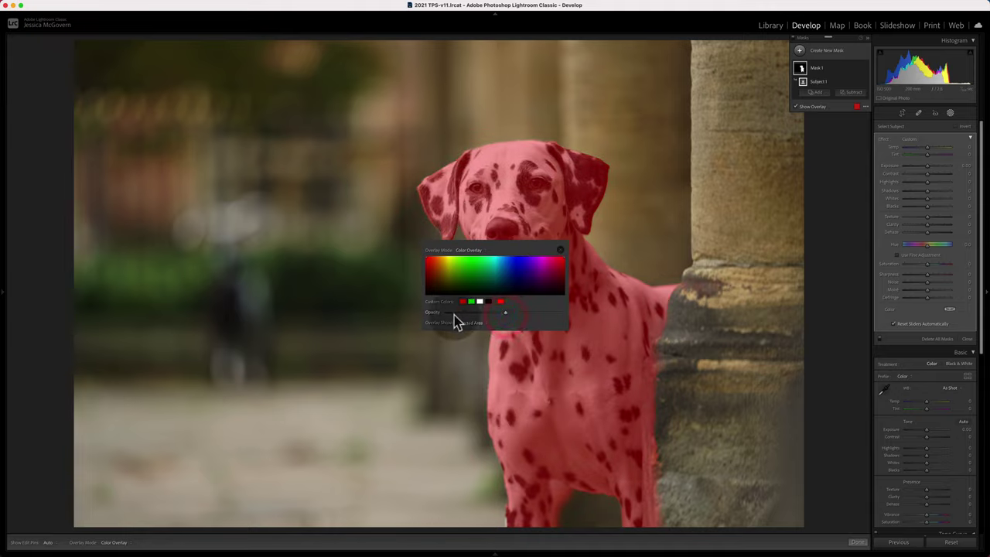
left_click(472, 322)
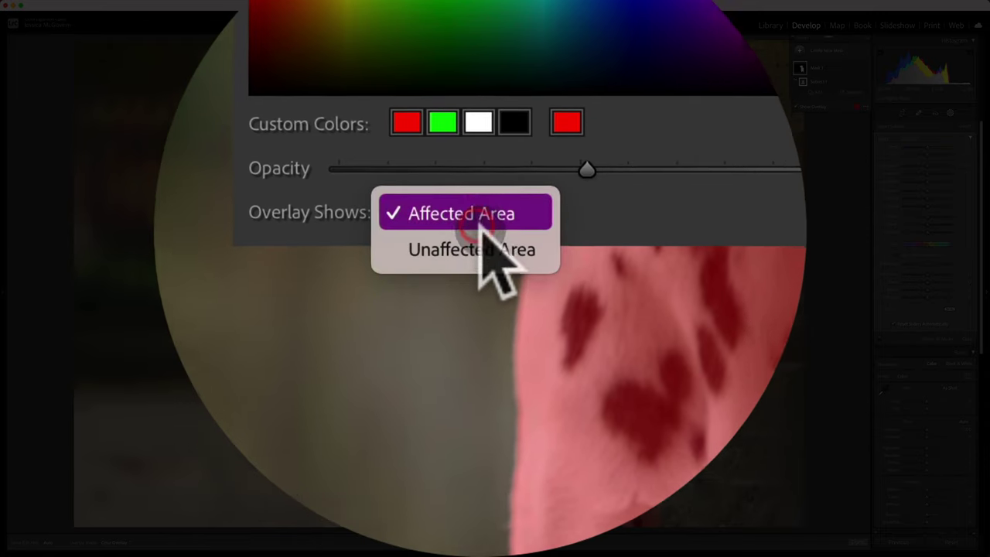
left_click(480, 327)
left_click(480, 276)
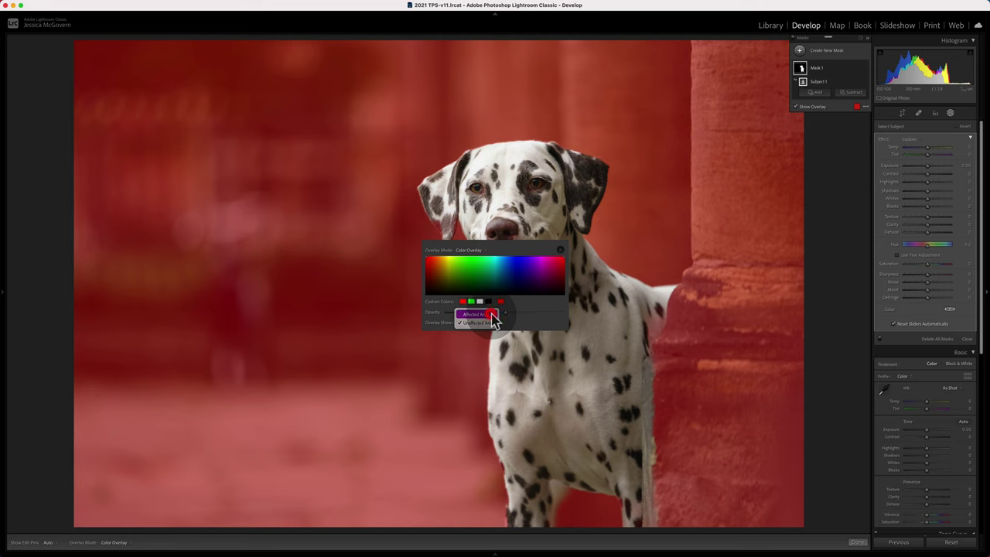
left_click(493, 318)
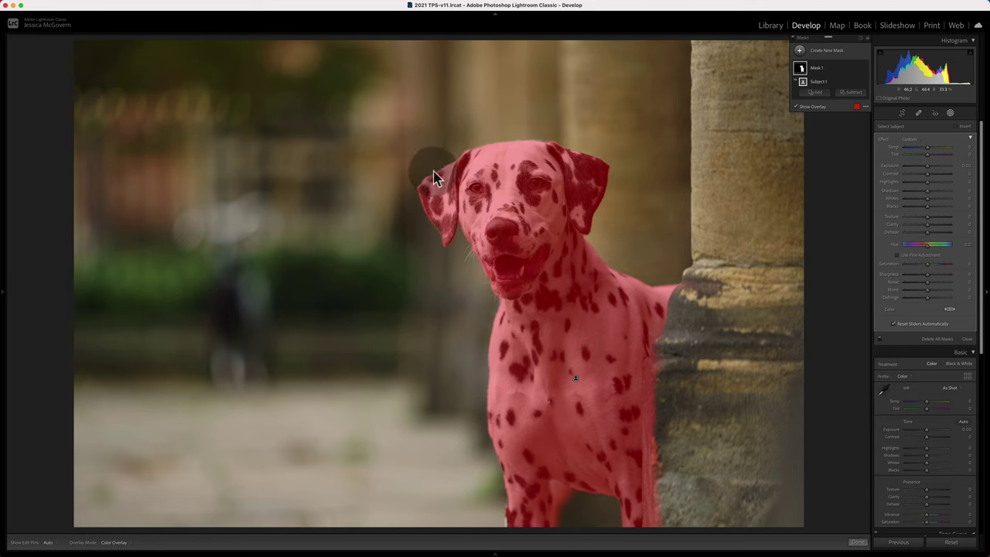
left_click(920, 185)
Lower Mask 1's Highlights to about -56 and Whites to about -28, comparing before and after.
left_click_drag(917, 189, 909, 189)
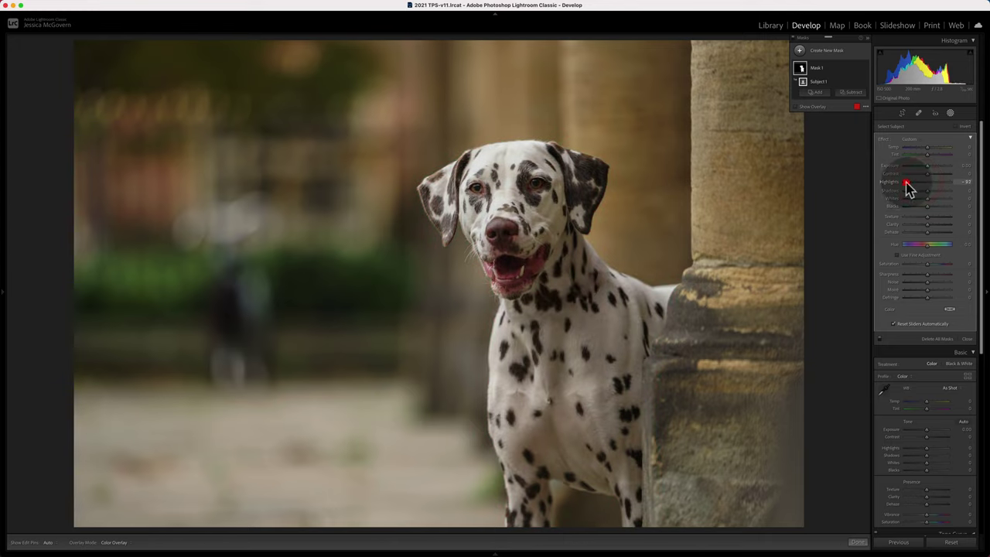
left_click(919, 198)
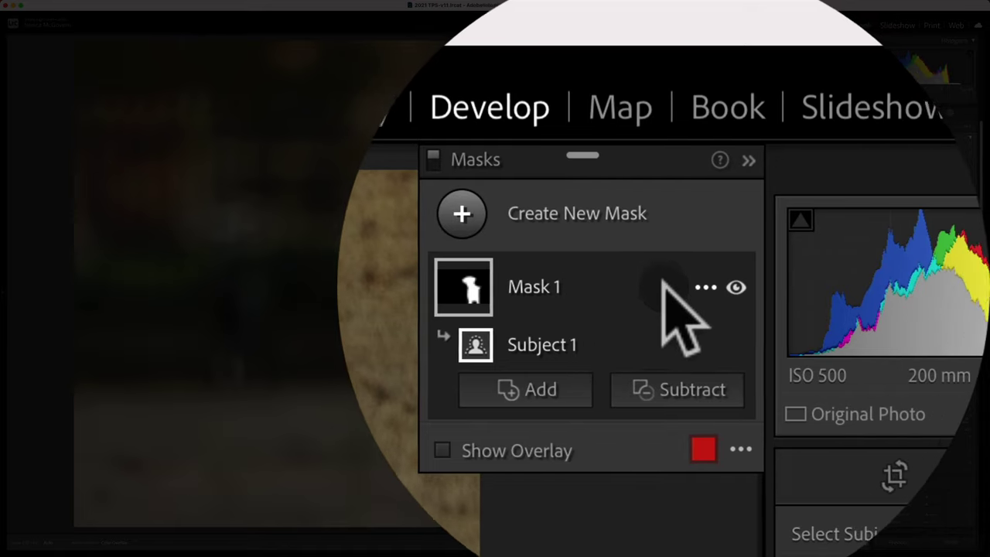
left_click(662, 288)
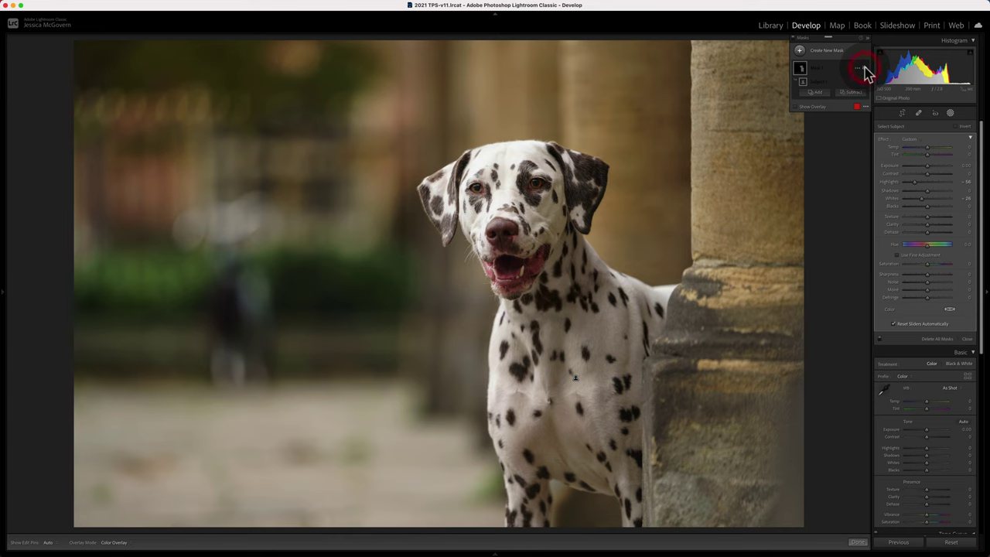
left_click(863, 68)
left_click(862, 68)
left_click(863, 68)
left_click(862, 68)
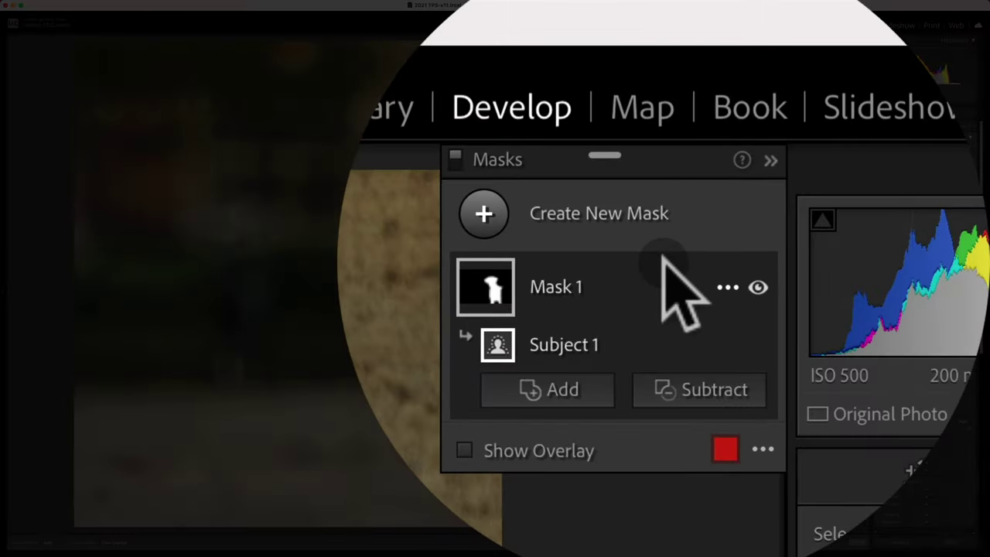
left_click(823, 67)
Subtract a Luminance Range from Mask 1, sampled from the Dalmatian's white forehead fur.
left_click(823, 67)
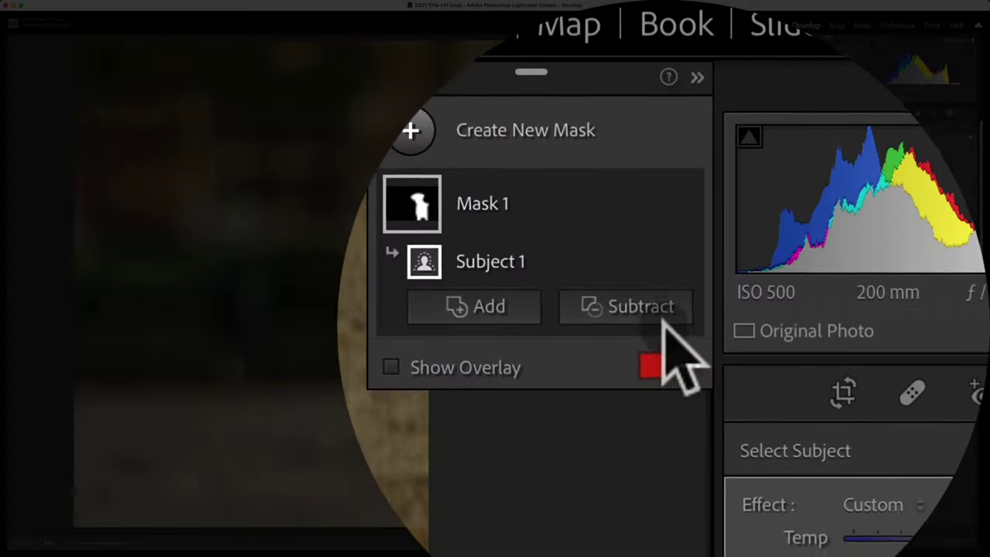
left_click(658, 323)
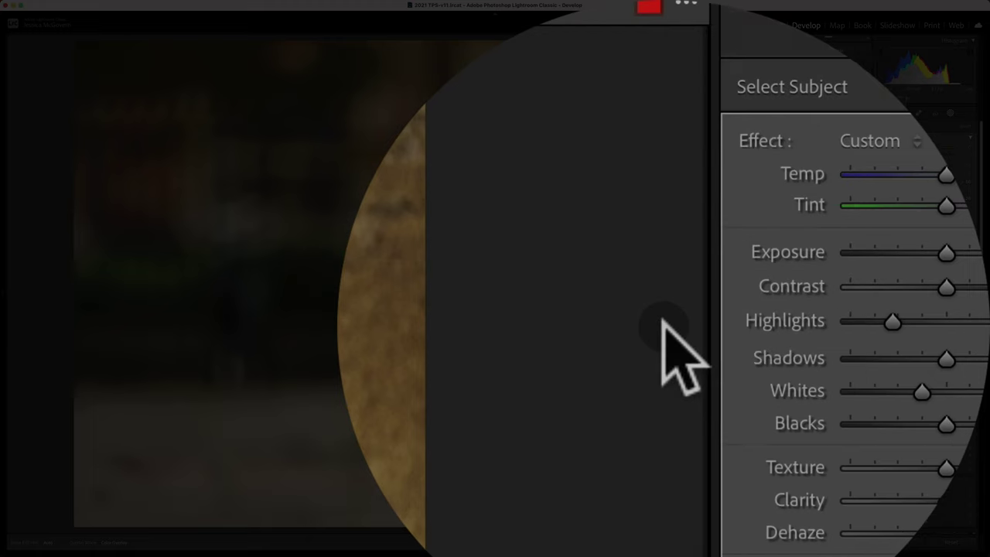
left_click(666, 342)
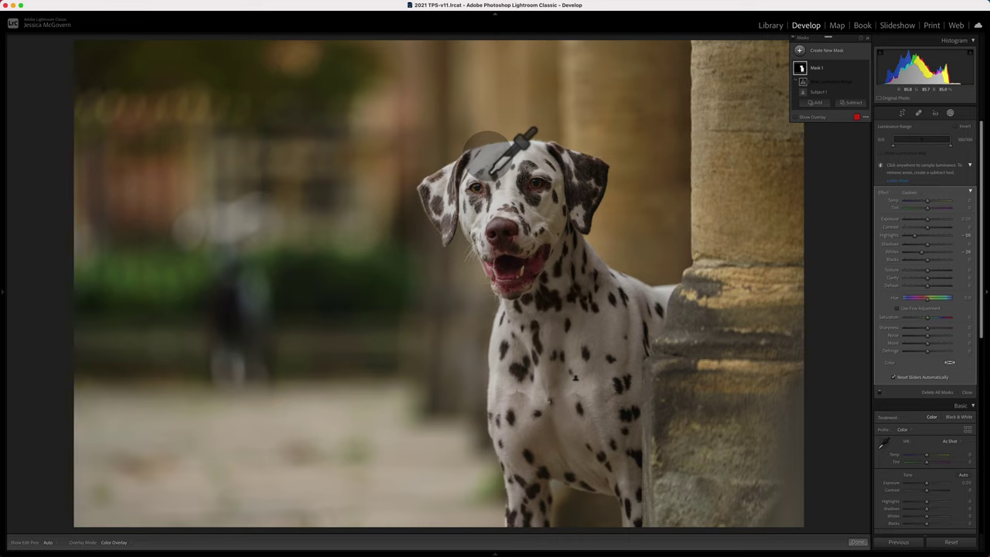
left_click(489, 155)
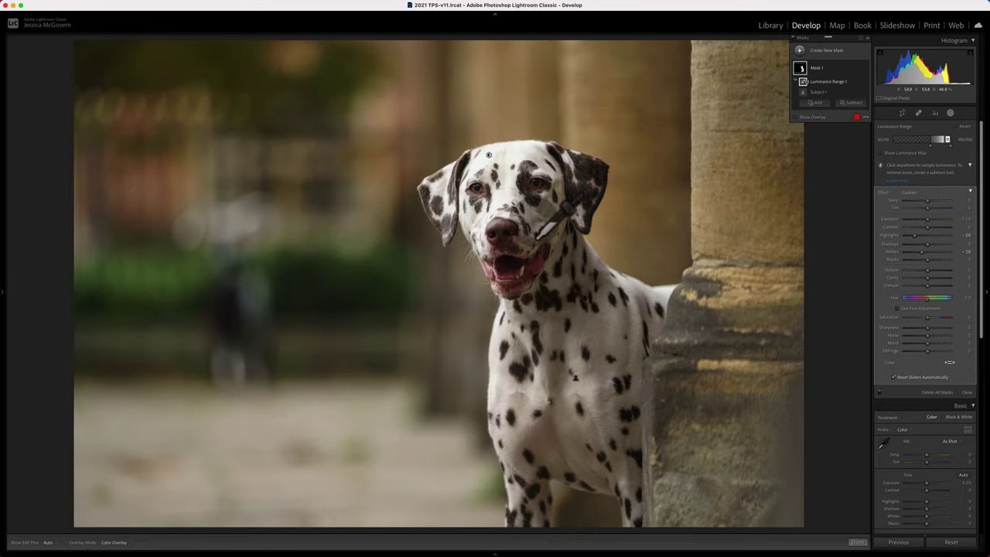
Resample Luminance Range 1 on the dog's face and narrow it to 79/92–100/100.
left_click(489, 155)
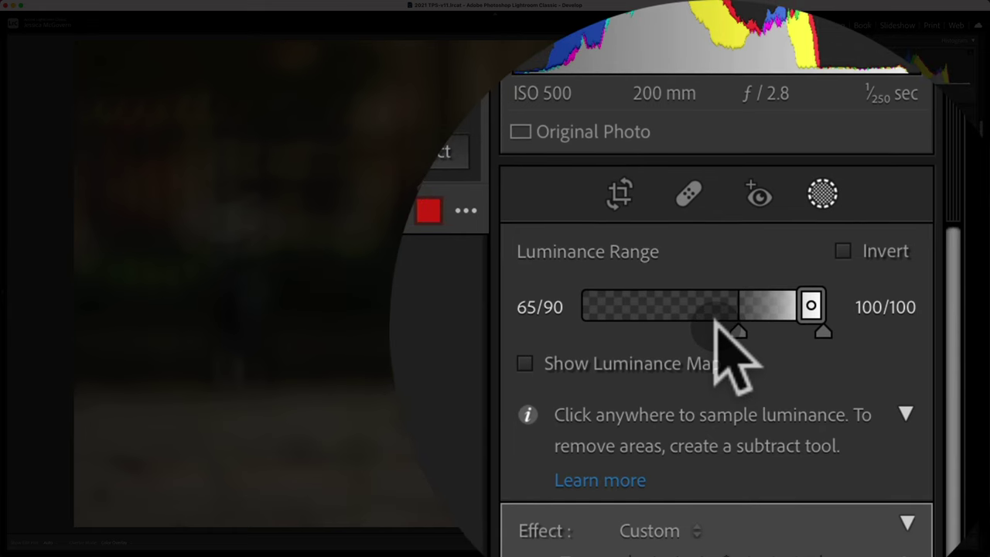
left_click_drag(739, 329, 769, 321)
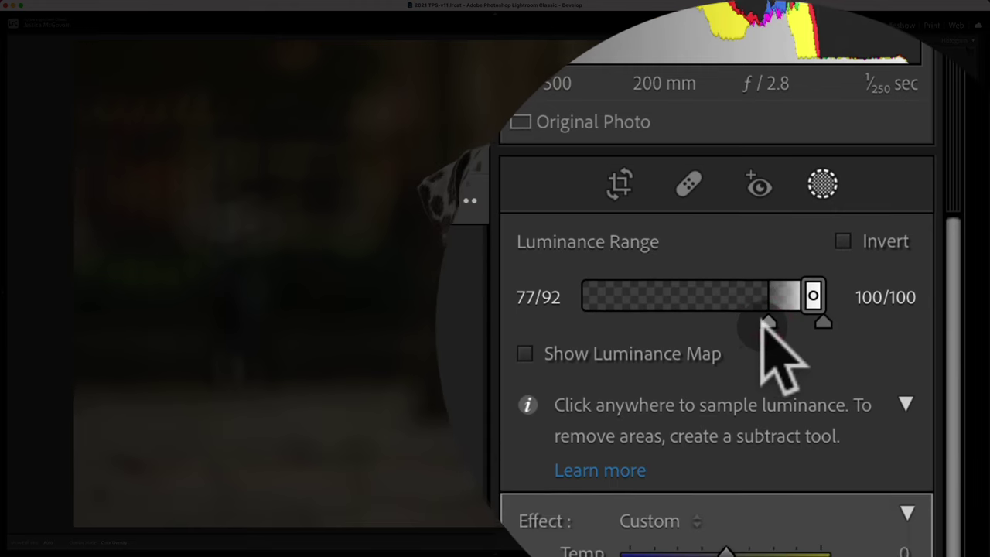
left_click_drag(766, 352, 770, 352)
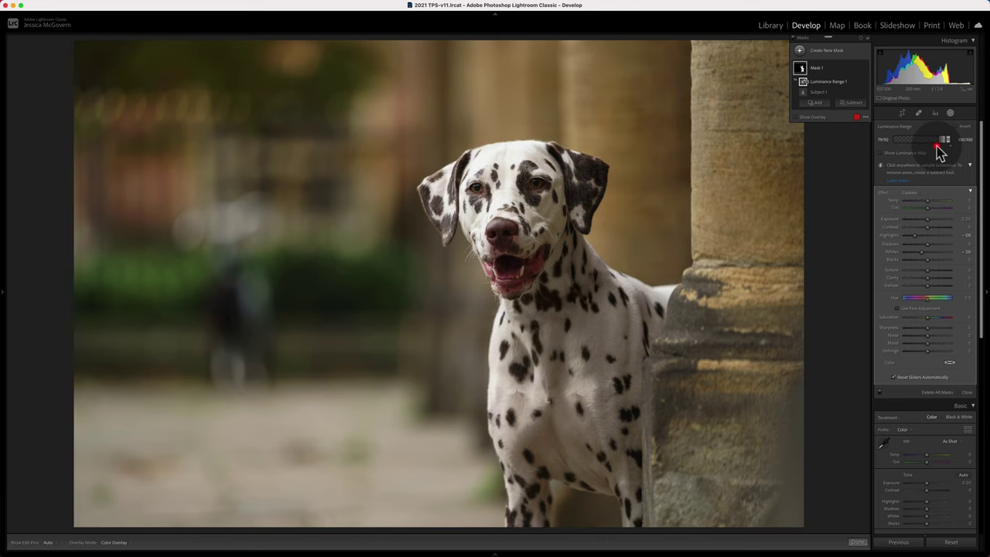
left_click_drag(939, 151, 934, 153)
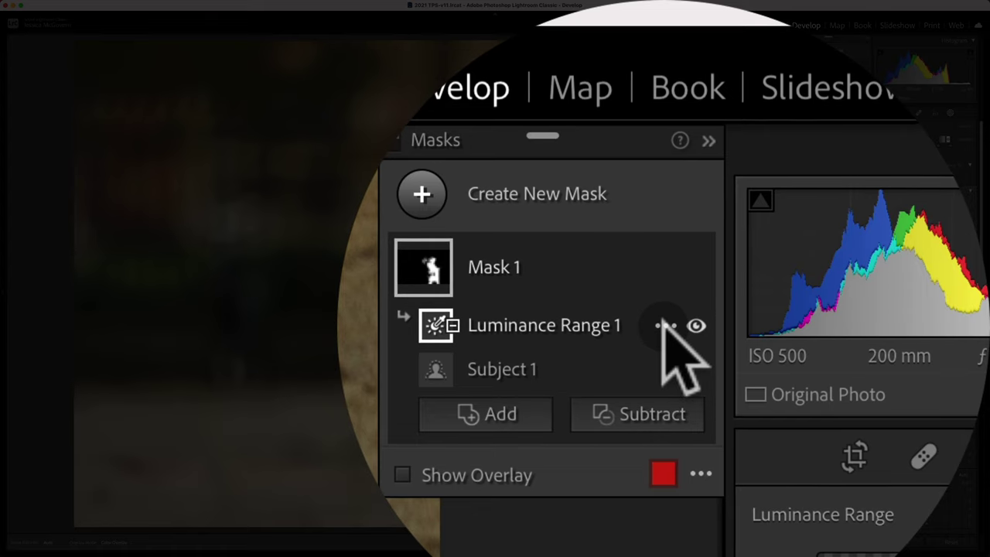
left_click(667, 326)
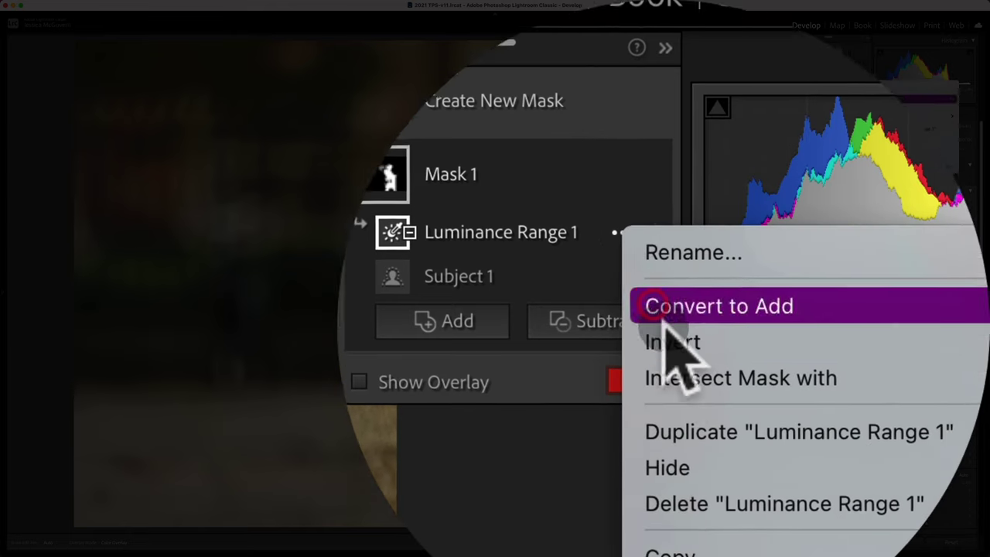
Invert the luminance range, resample it on the dog's head, and set Exposure -0.22, Highlights -23.
left_click(701, 433)
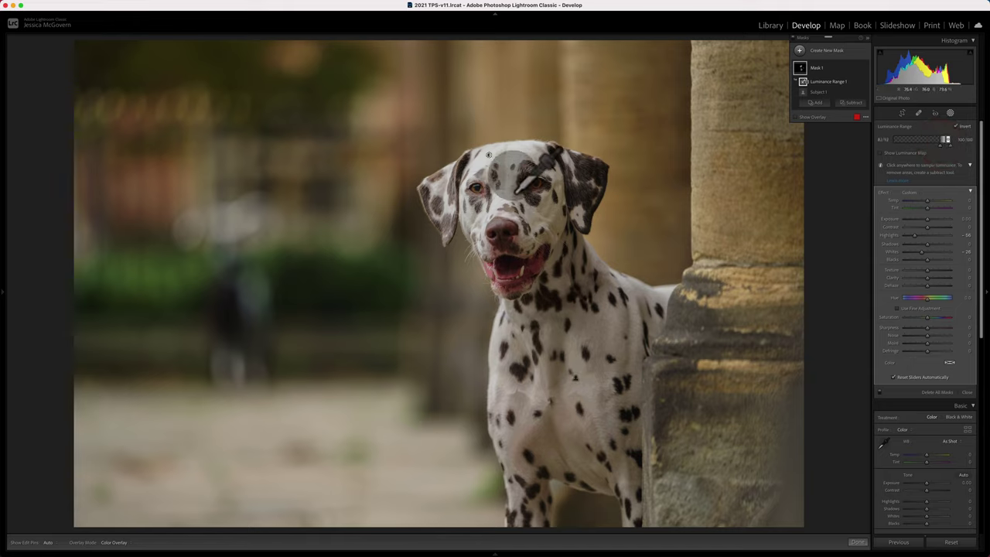
left_click(508, 164)
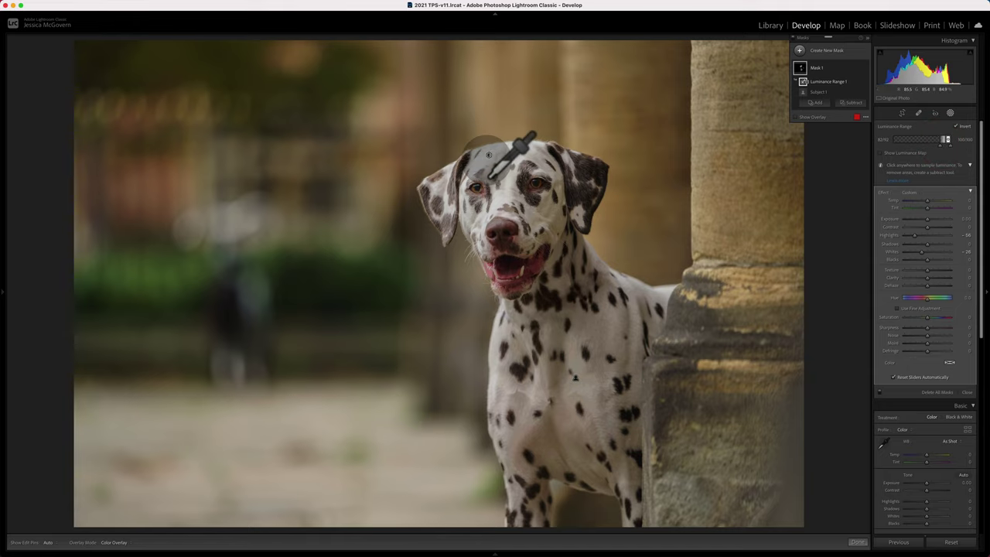
mouse_move(805, 76)
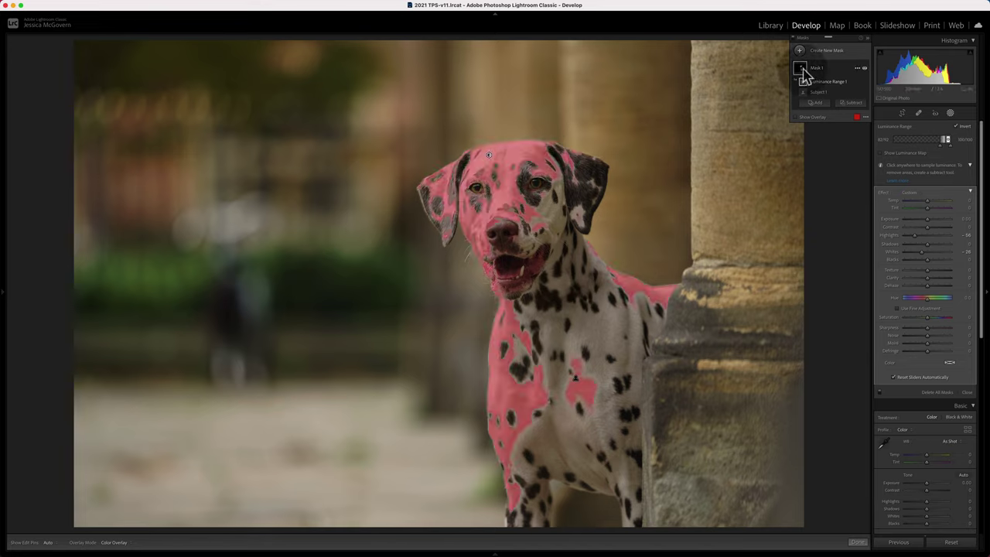
mouse_move(807, 99)
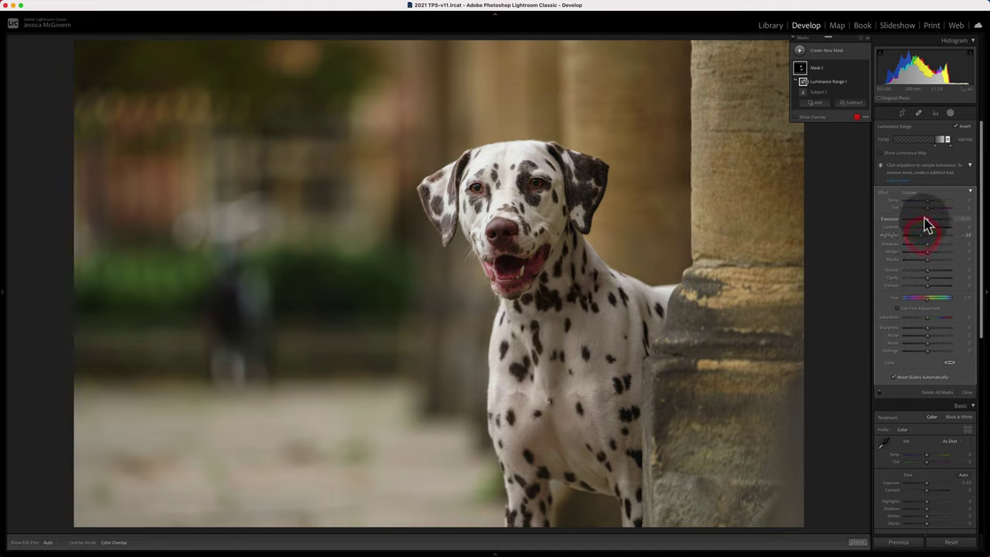
left_click_drag(925, 221, 930, 225)
left_click(863, 68)
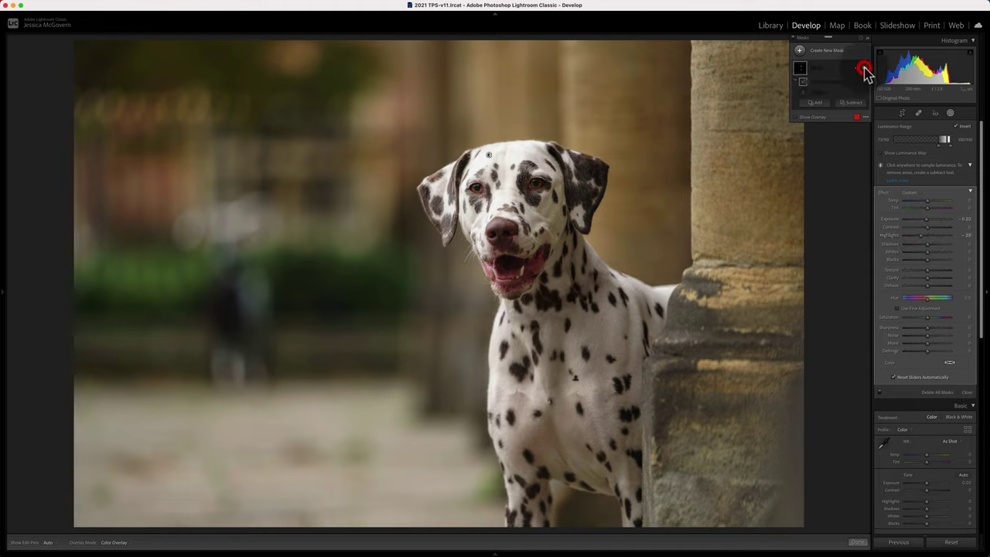
left_click(863, 68)
left_click(864, 68)
left_click(864, 68)
left_click(864, 68)
left_click(864, 68)
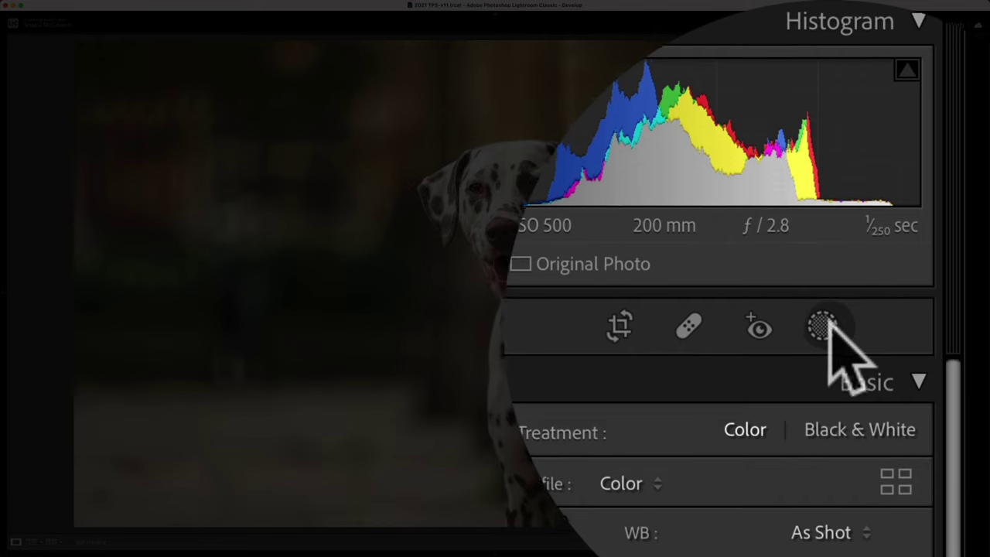
Create Mask 2 with Select Subject on the dog, inverted to cover the background.
left_click(824, 326)
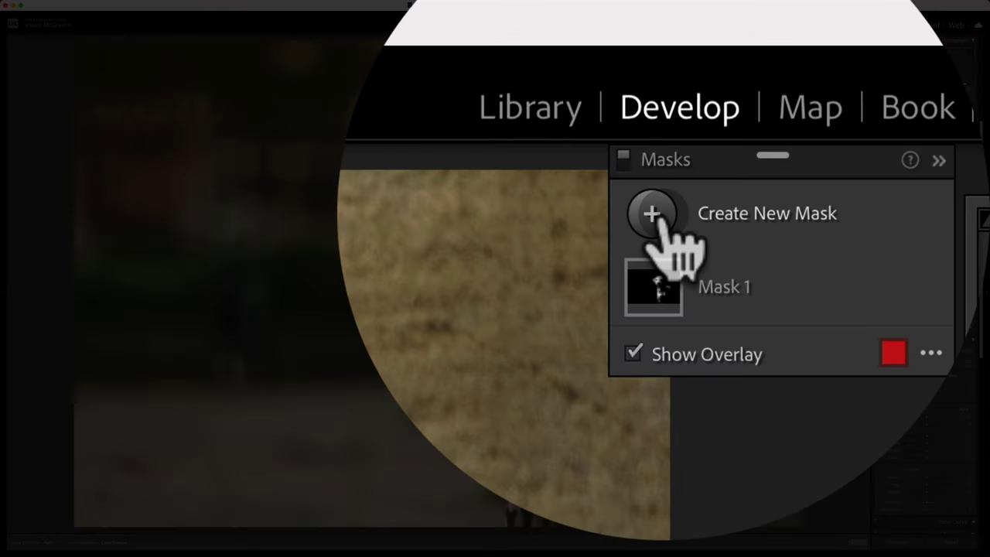
left_click(800, 50)
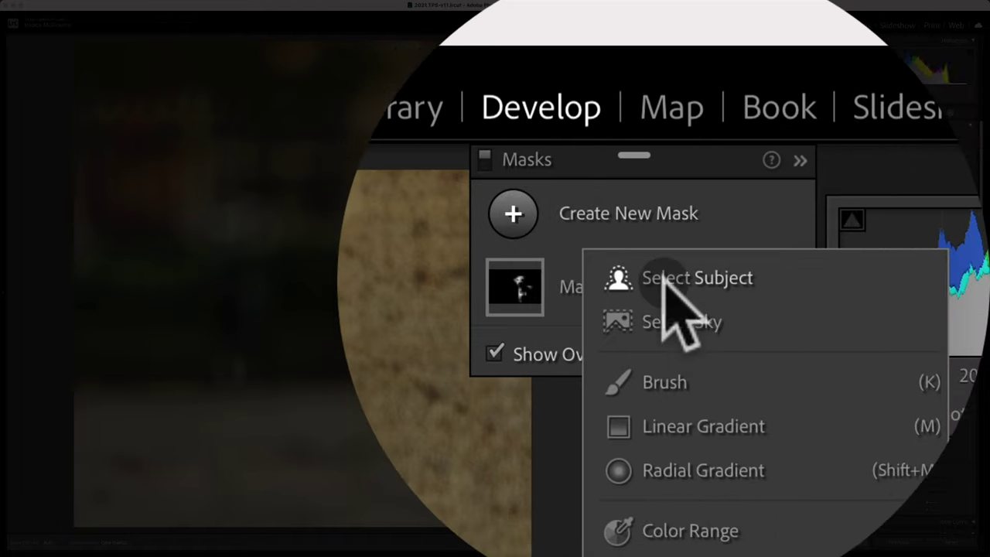
left_click(665, 280)
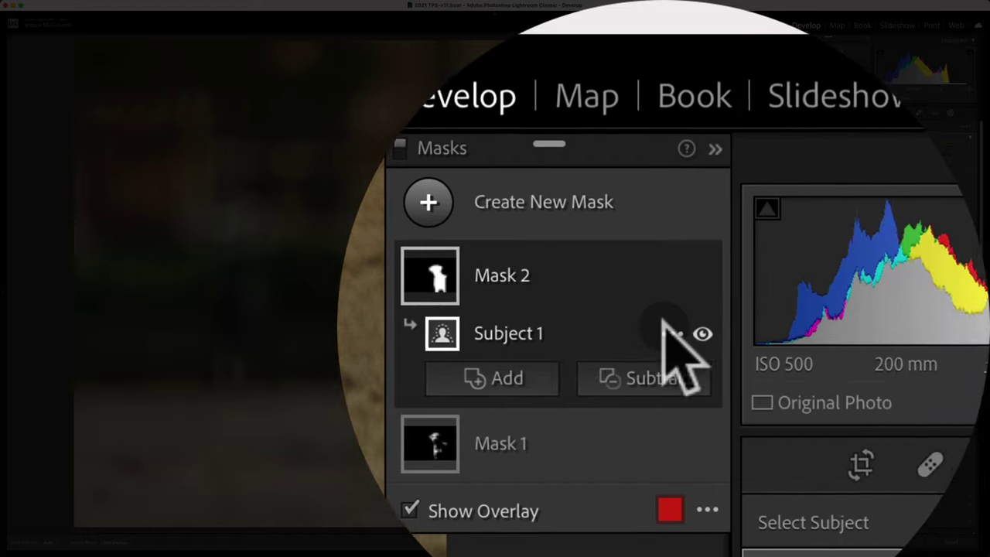
left_click(857, 81)
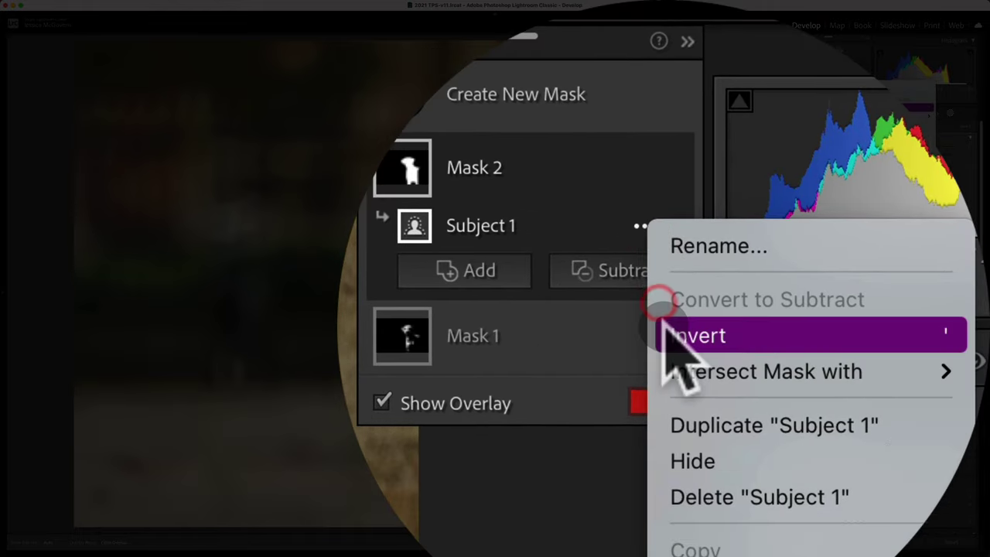
left_click(664, 332)
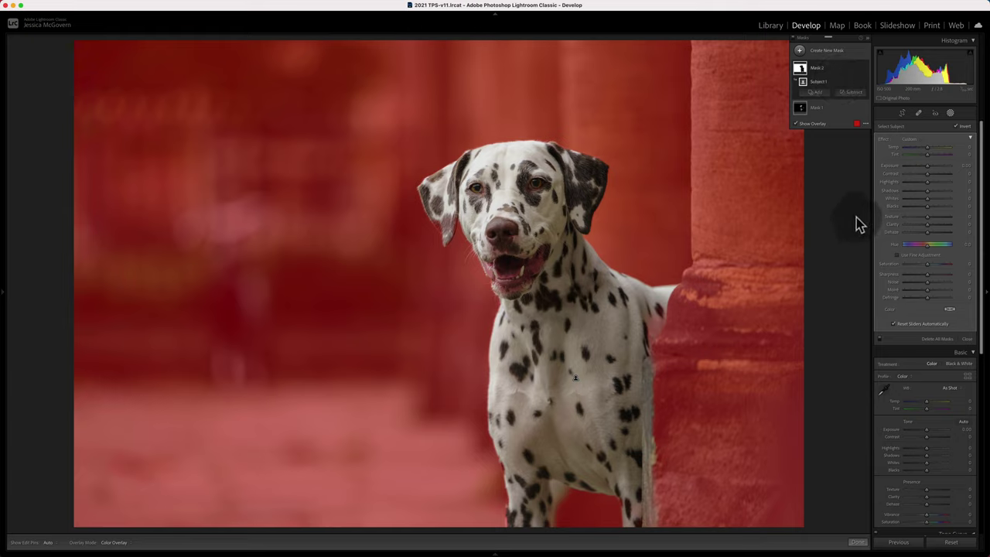
Set Mask 2 to Exposure -0.54, Highlights -41, Shadows 70, Clarity -11, then preview before/after.
mouse_move(927, 167)
left_mouse_down()
mouse_move(917, 185)
mouse_move(923, 164)
mouse_move(932, 193)
mouse_move(947, 196)
left_mouse_up()
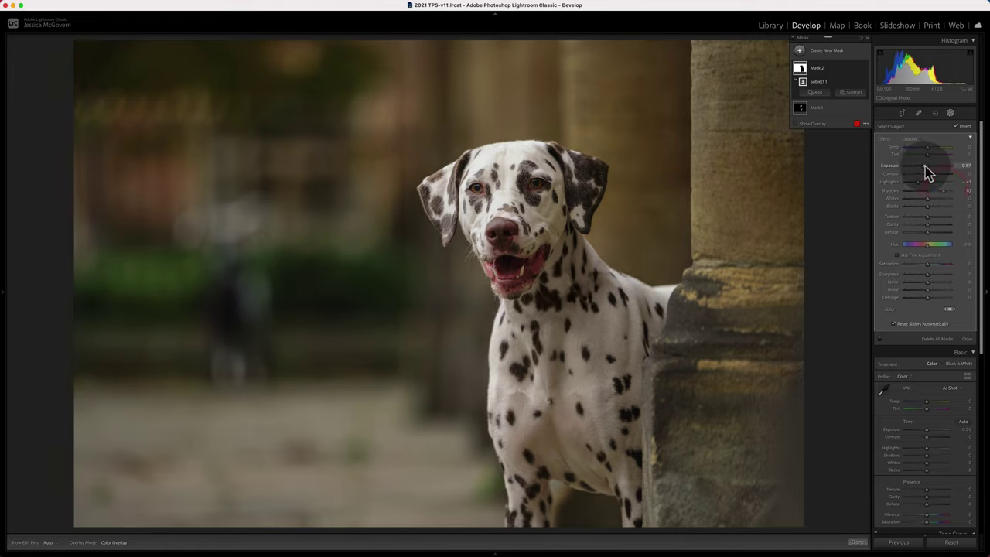
left_click(927, 166)
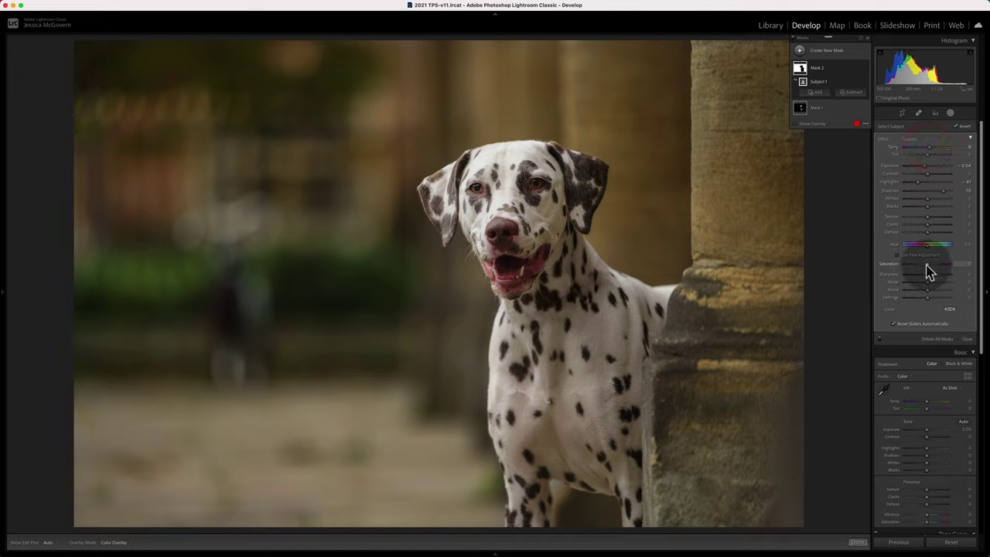
left_click(925, 225)
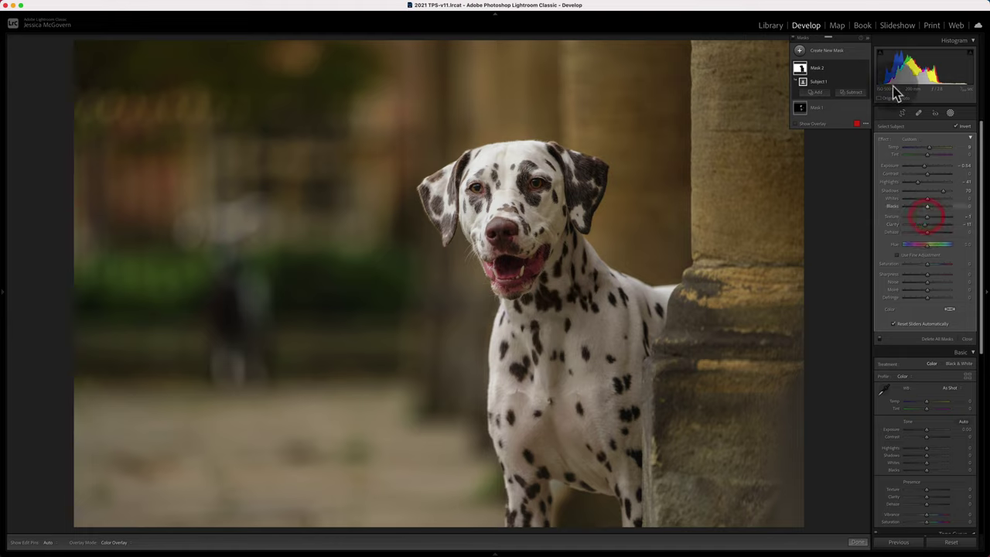
left_click(862, 68)
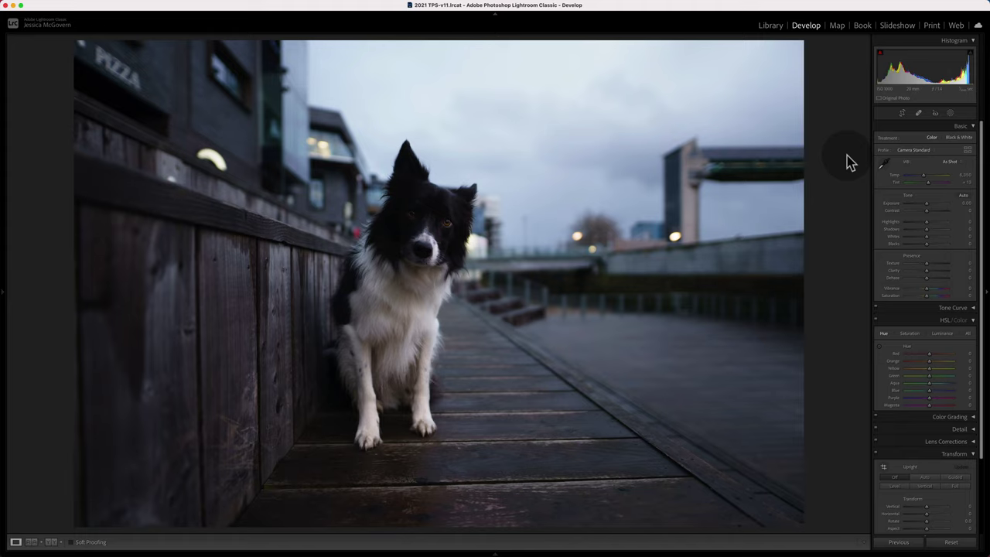
Set white balance to Temp 6,900, Tint +7 from the dog's head; Shadows +58, Highlights about -35.
left_click(923, 175)
left_click_drag(927, 174, 931, 175)
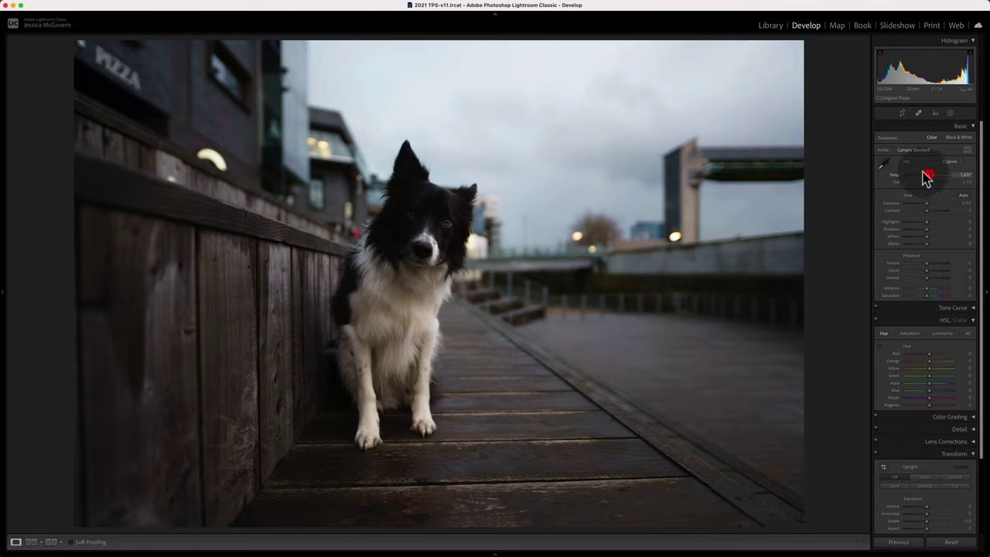
left_click(883, 164)
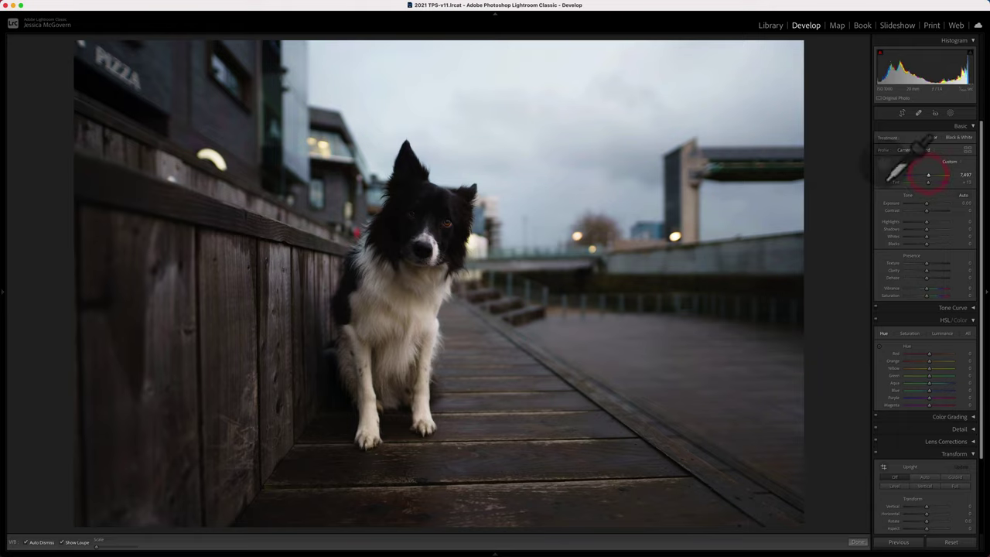
left_click(430, 198)
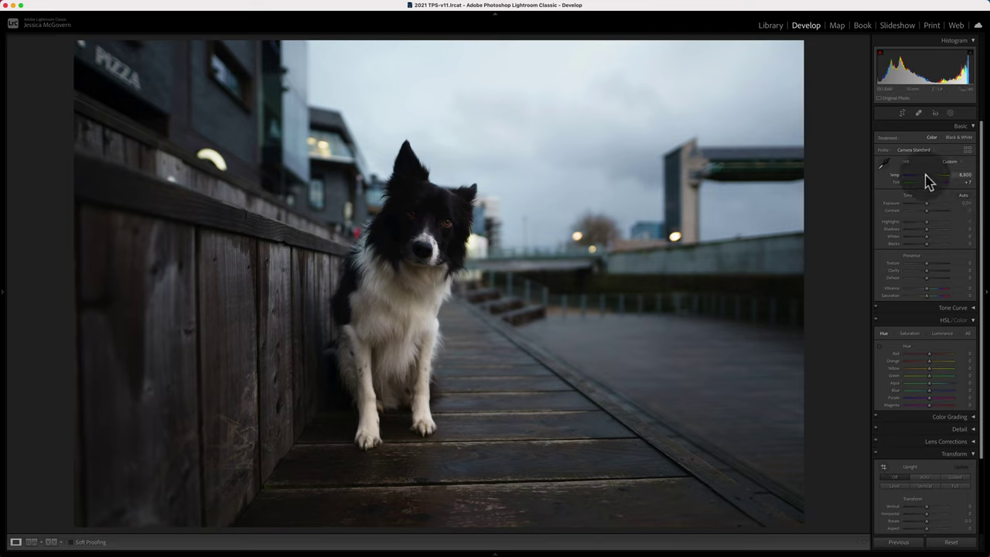
left_click(937, 229)
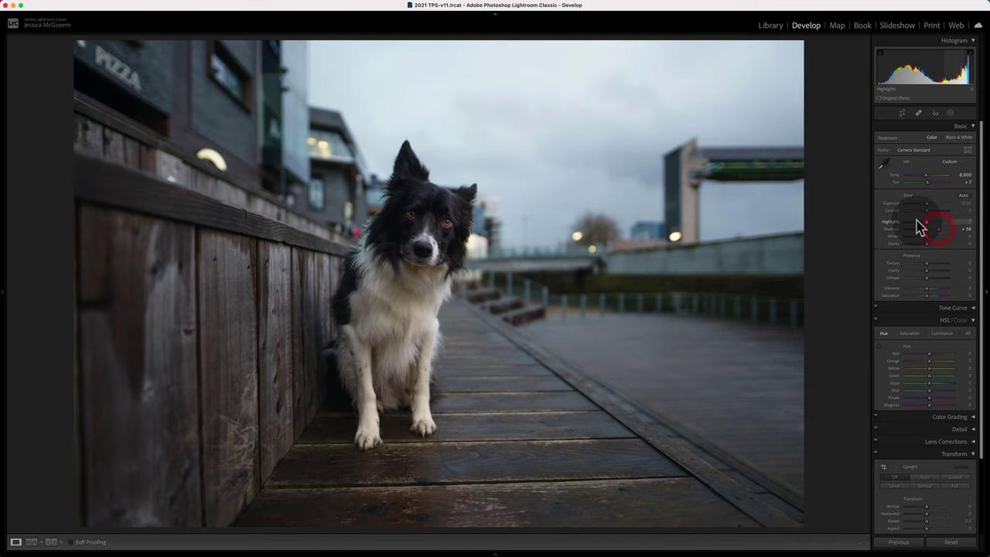
left_click(919, 222)
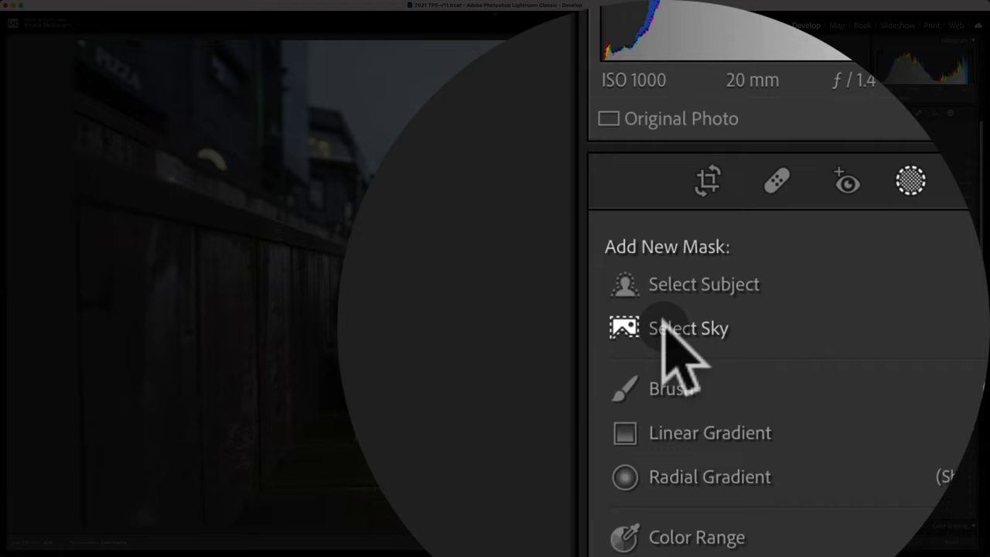
Add a Sky mask with Exposure about -1.21, Temp -18 and Clarity +43.
left_click(577, 480)
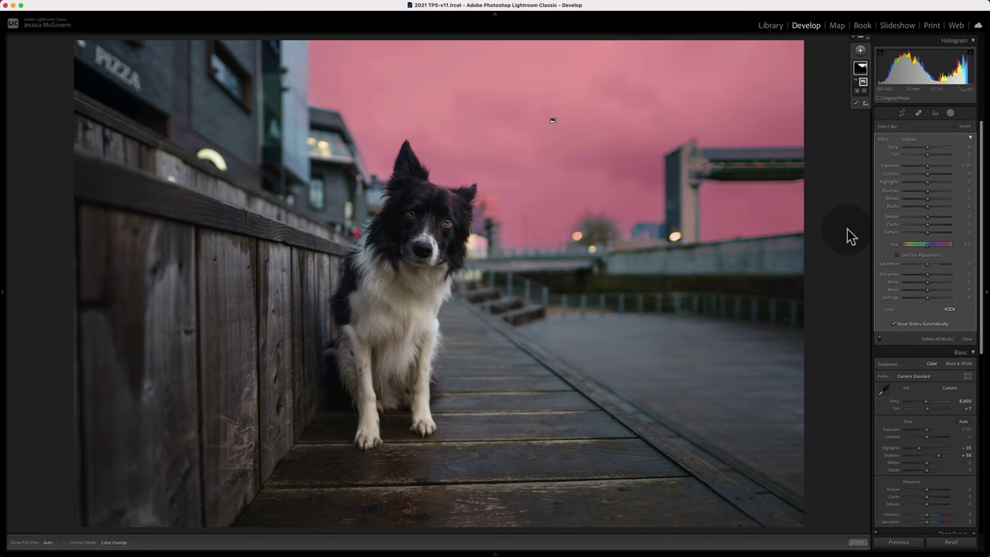
left_click(867, 38)
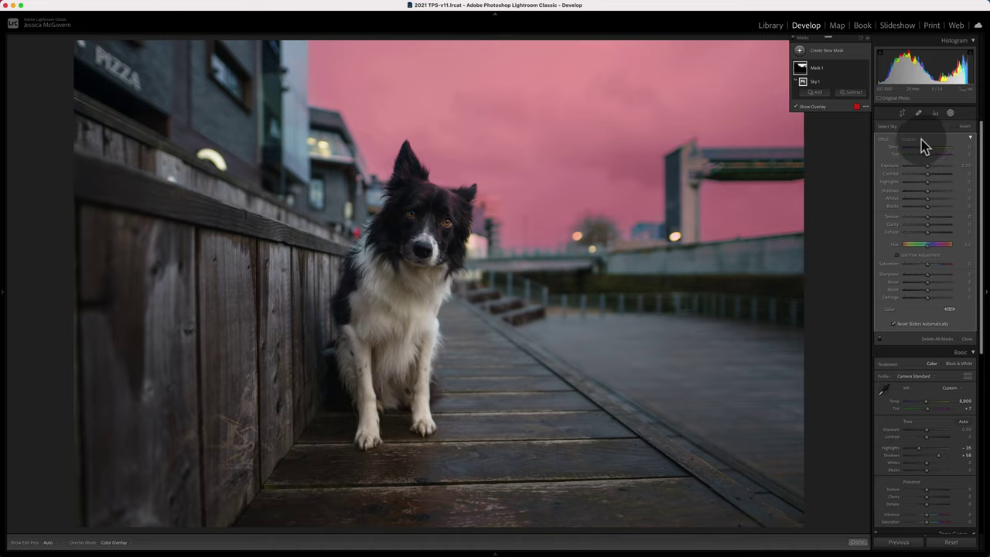
left_click(922, 140)
left_click(899, 138)
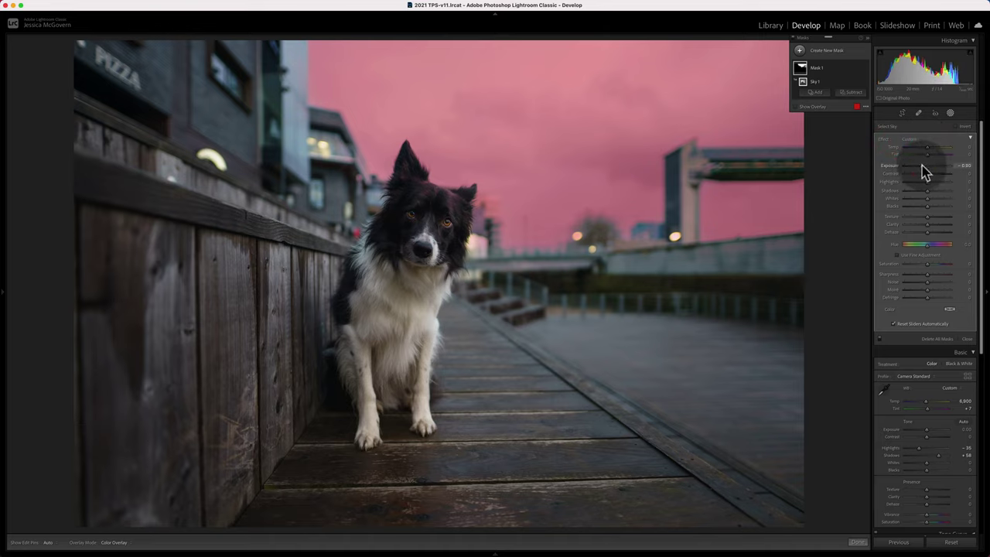
left_click_drag(925, 171, 927, 173)
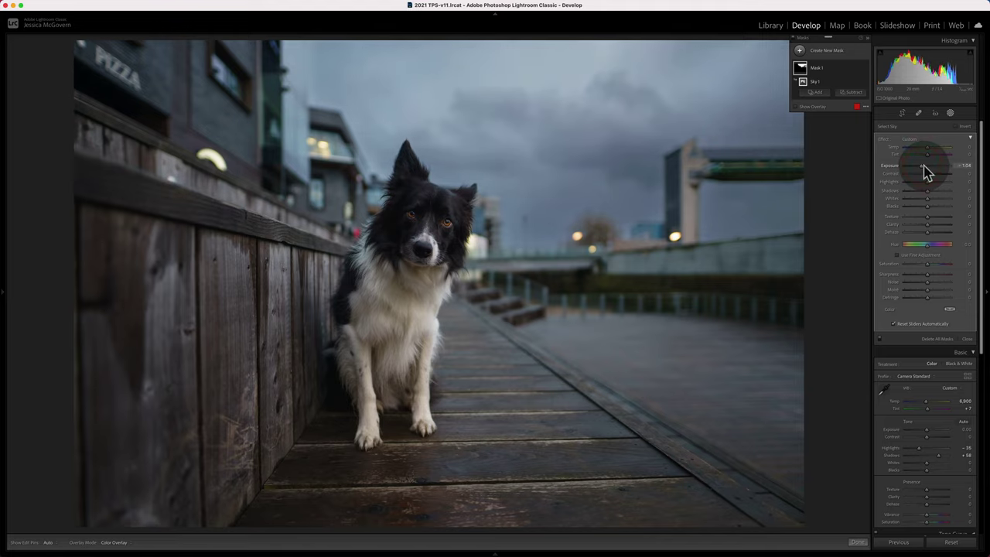
left_click_drag(927, 172, 924, 167)
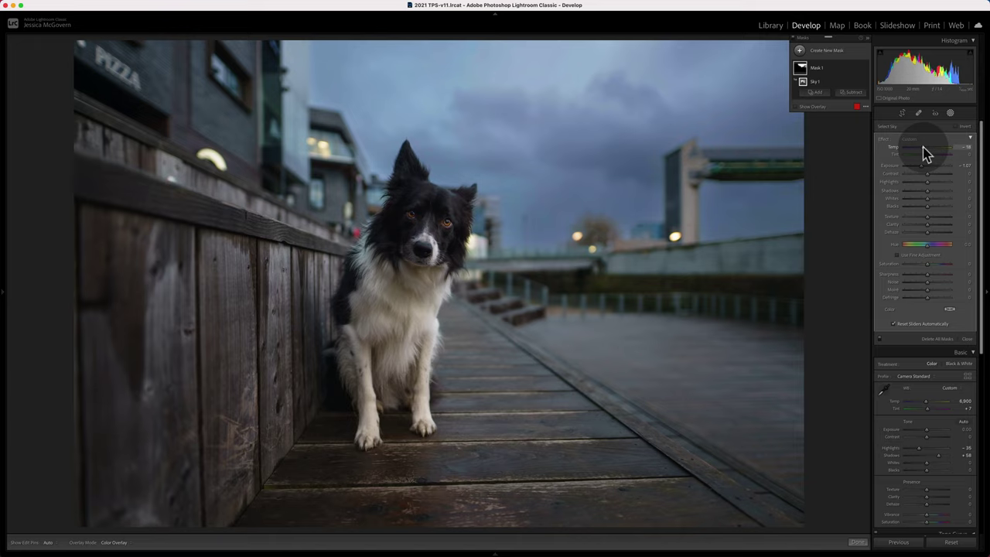
left_click_drag(930, 159, 927, 203)
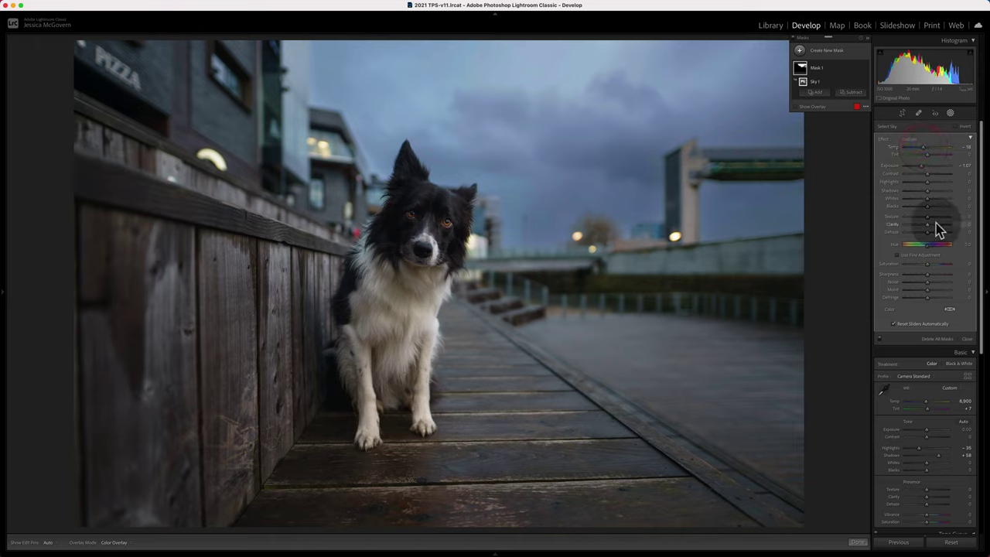
left_click_drag(937, 224, 926, 186)
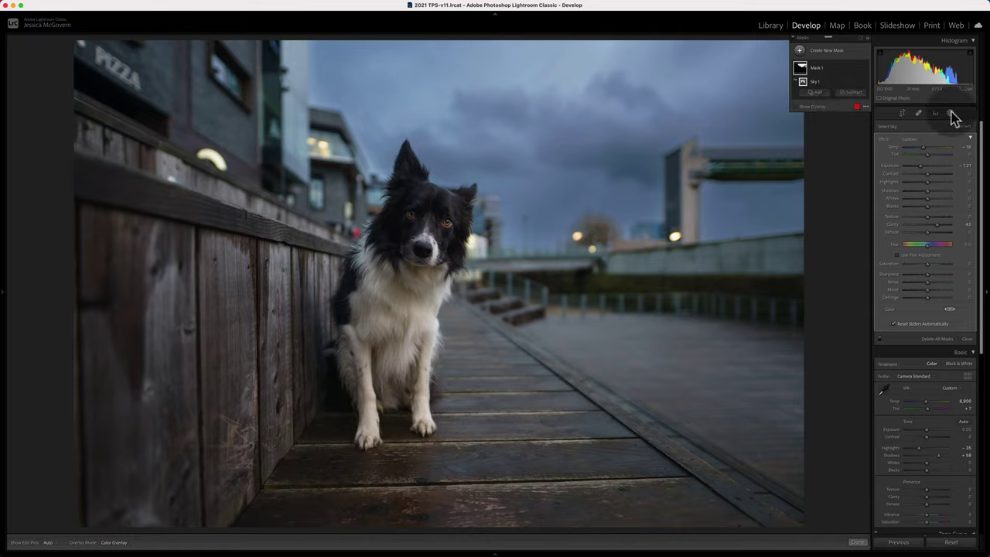
key("ctrl+z")
Add a linear gradient over the sky with Exposure -0.59 and Shadows -23.
left_click(800, 50)
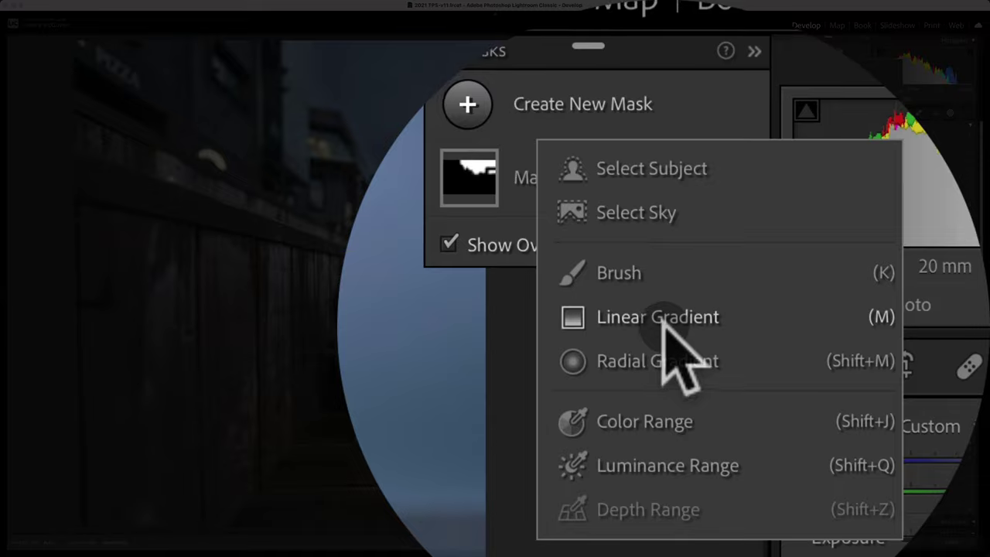
left_click(696, 427)
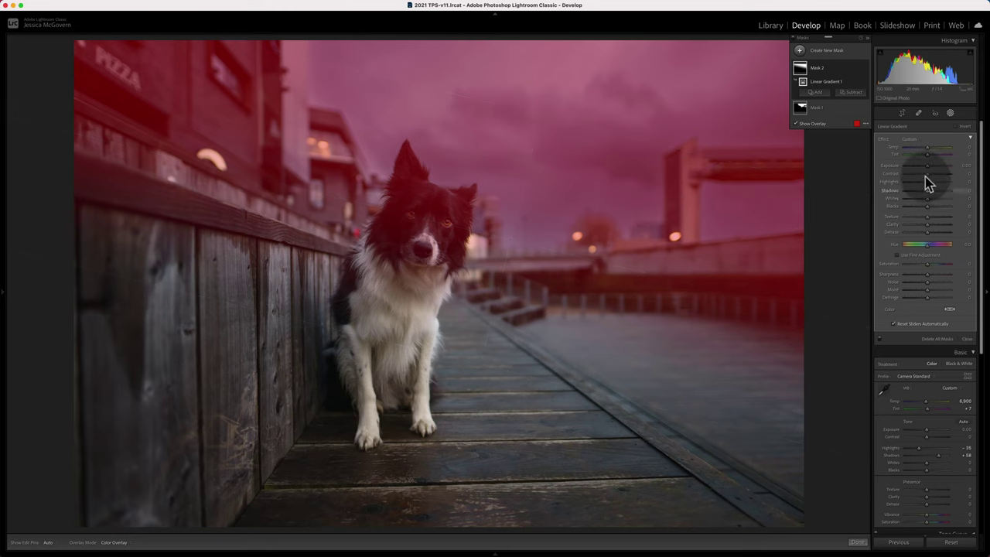
left_click_drag(929, 170, 927, 172)
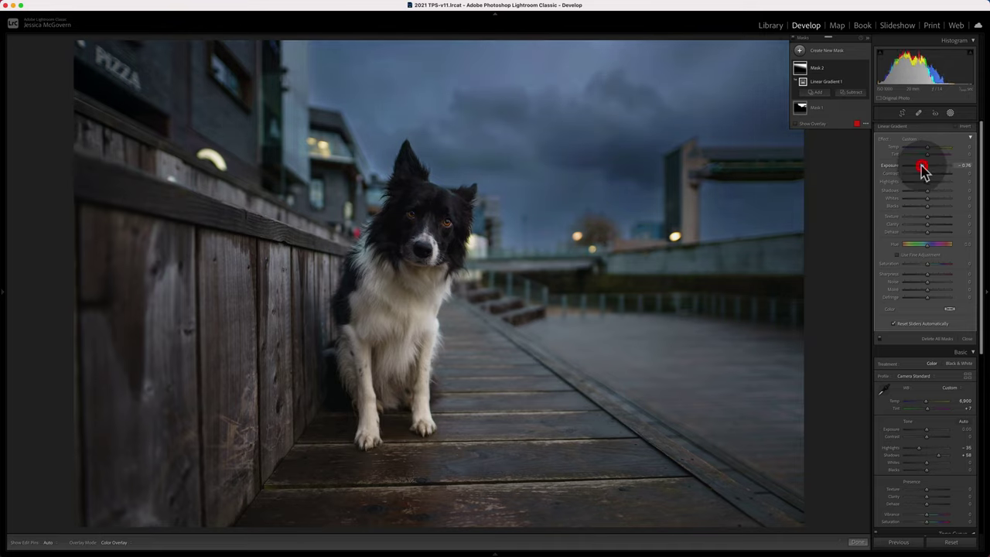
left_click_drag(923, 168, 920, 192)
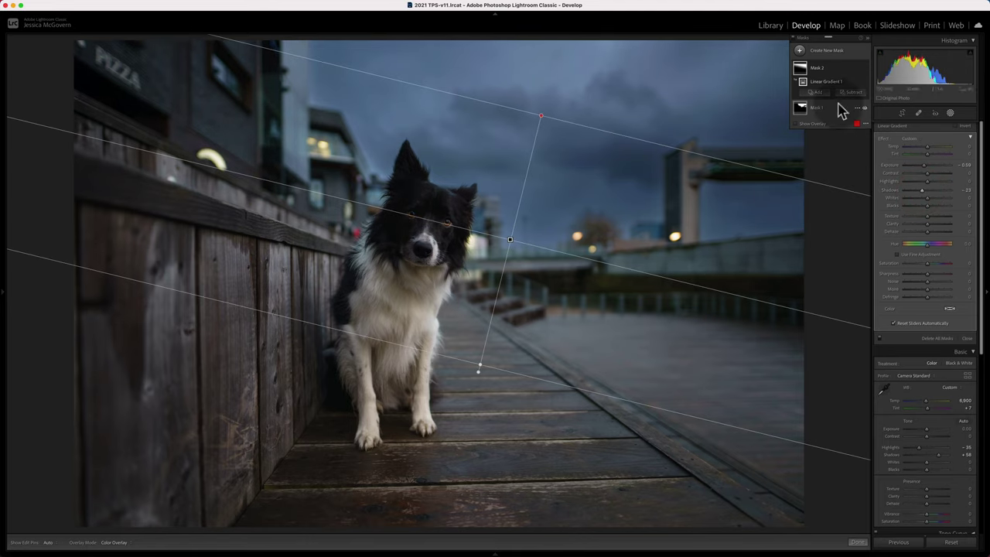
Subtract the collie from the gradient mask using Select Subject.
mouse_move(802, 74)
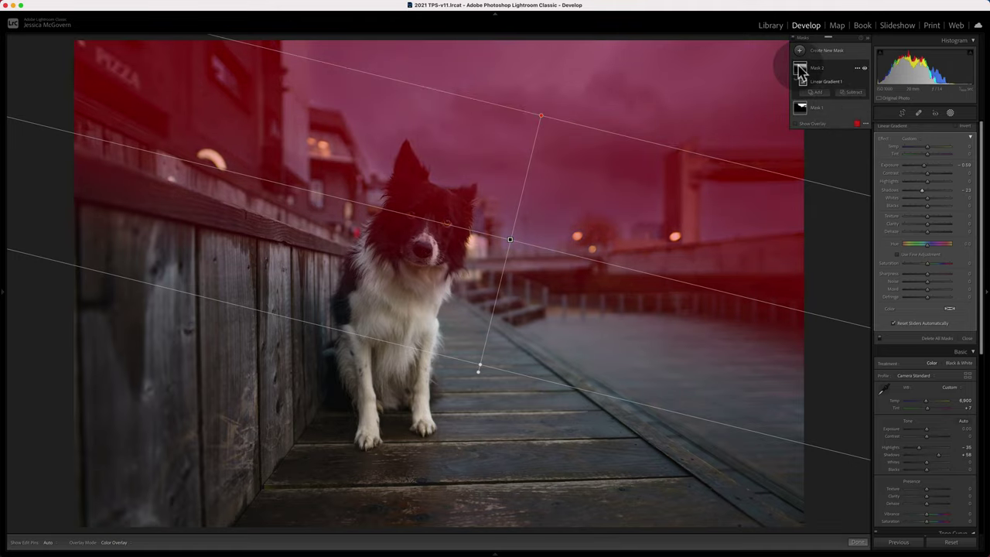
left_click(851, 92)
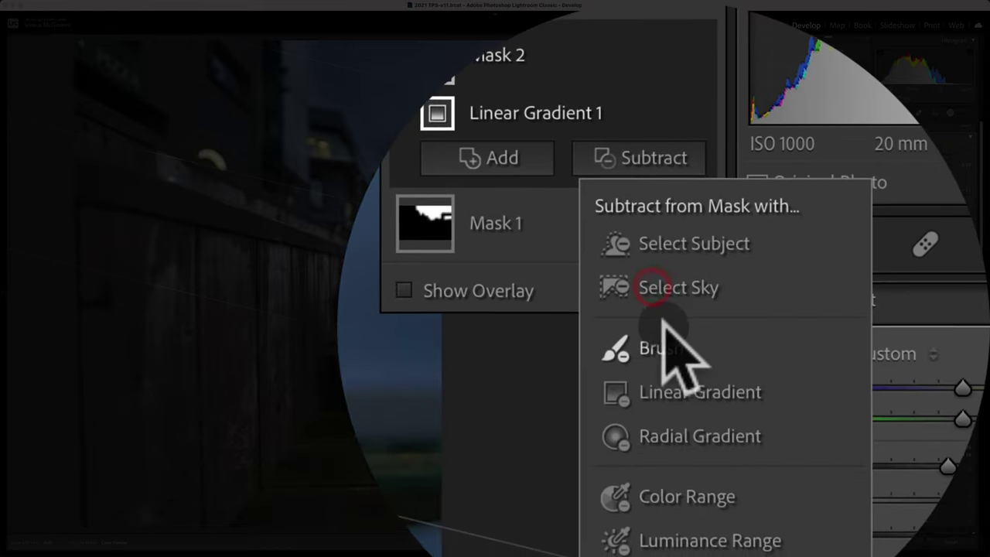
left_click(664, 325)
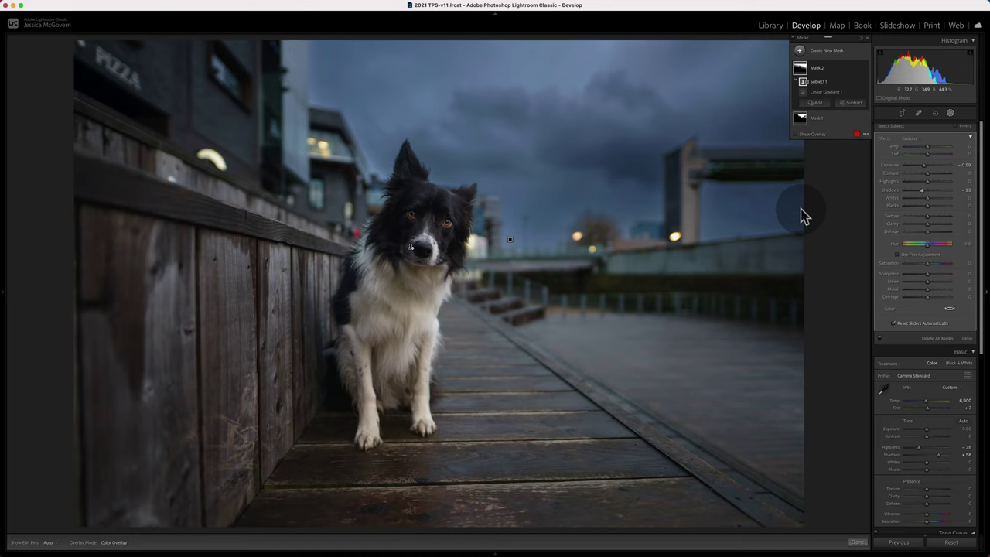
Mask the collie with Select Subject and set Exposure 0.37, Contrast 11, Texture 18, Clarity 7.
left_click(800, 49)
left_click(663, 267)
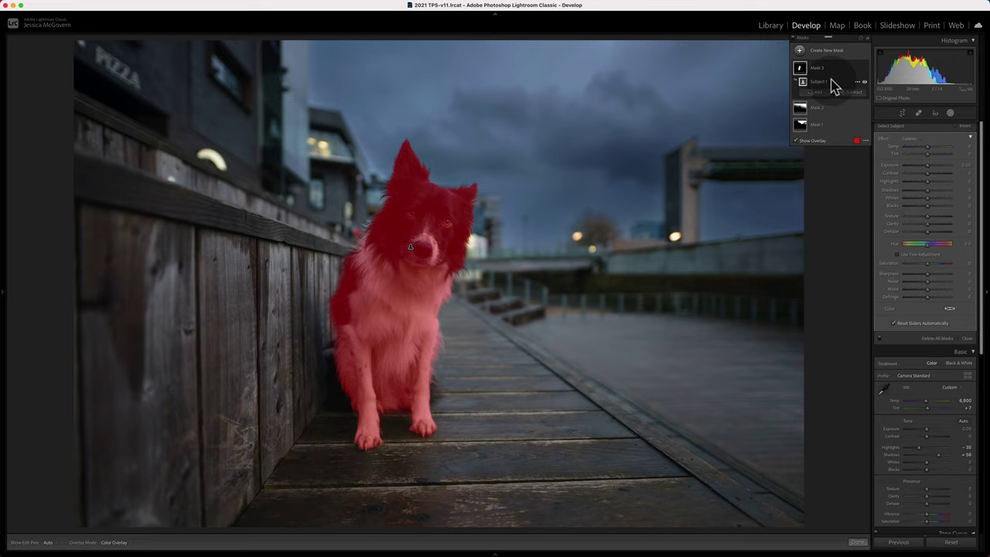
left_click_drag(928, 165, 931, 166)
left_click(930, 165)
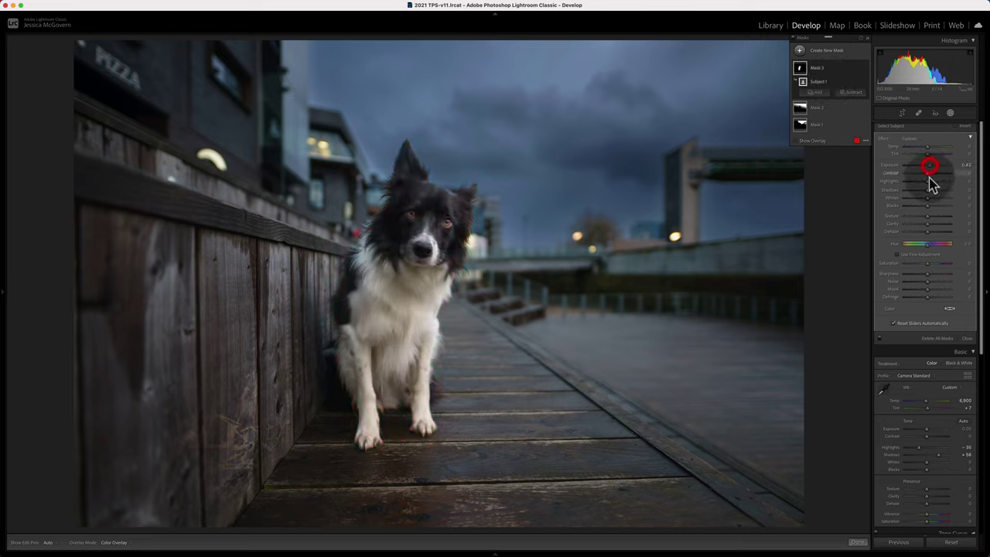
left_click_drag(936, 180, 939, 180)
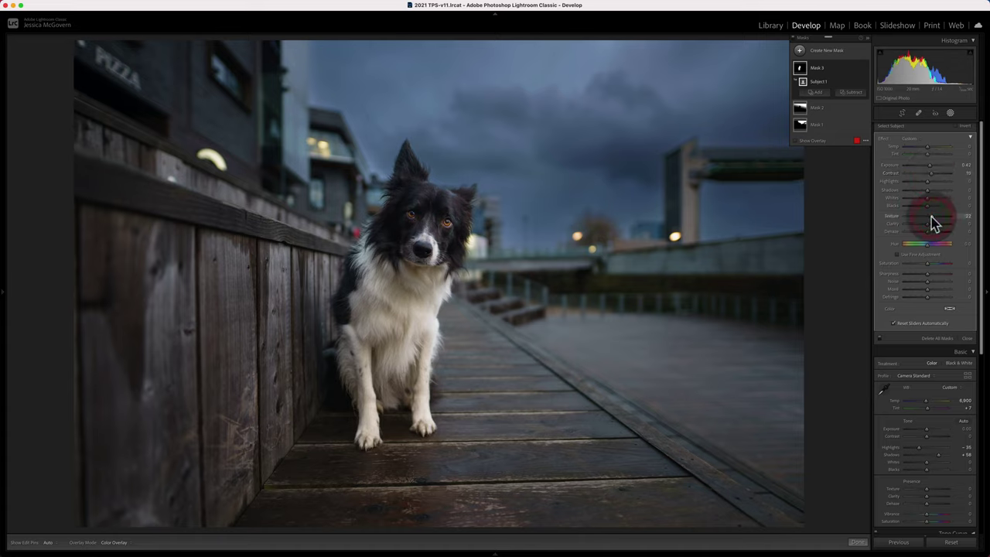
left_click(932, 224)
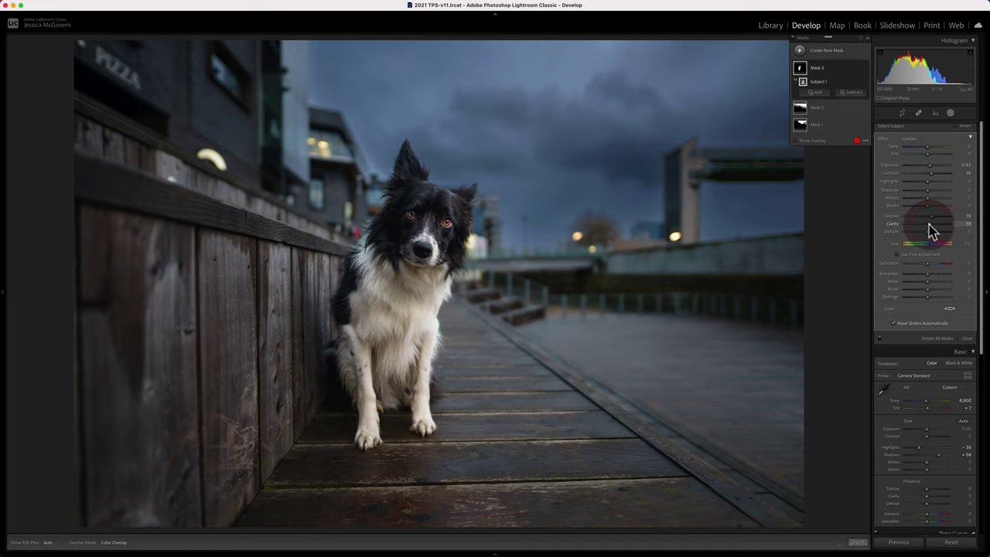
left_click(929, 225)
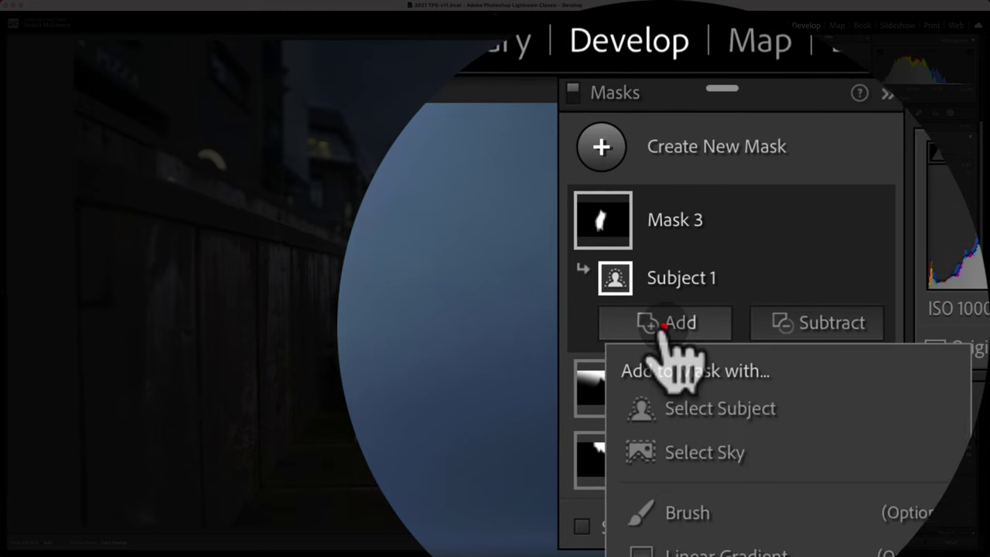
left_click(661, 319)
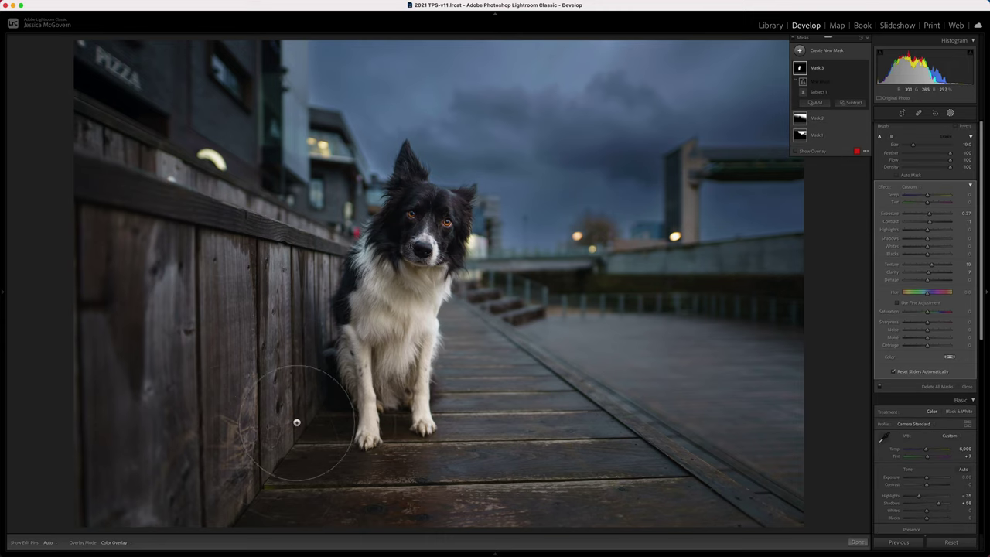
Add a brush to Mask 3 painted over the boardwalk and wall beside the collie.
key("h")
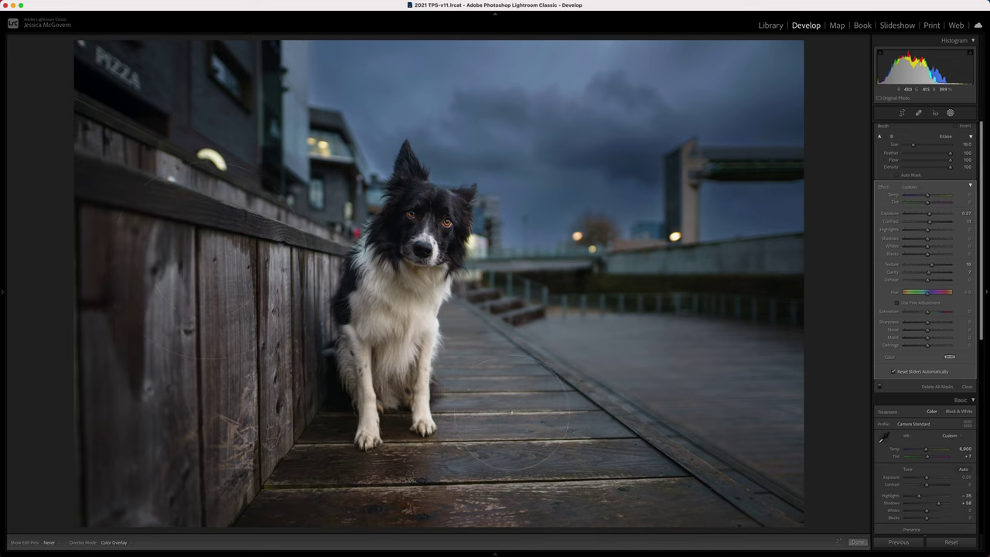
key("h")
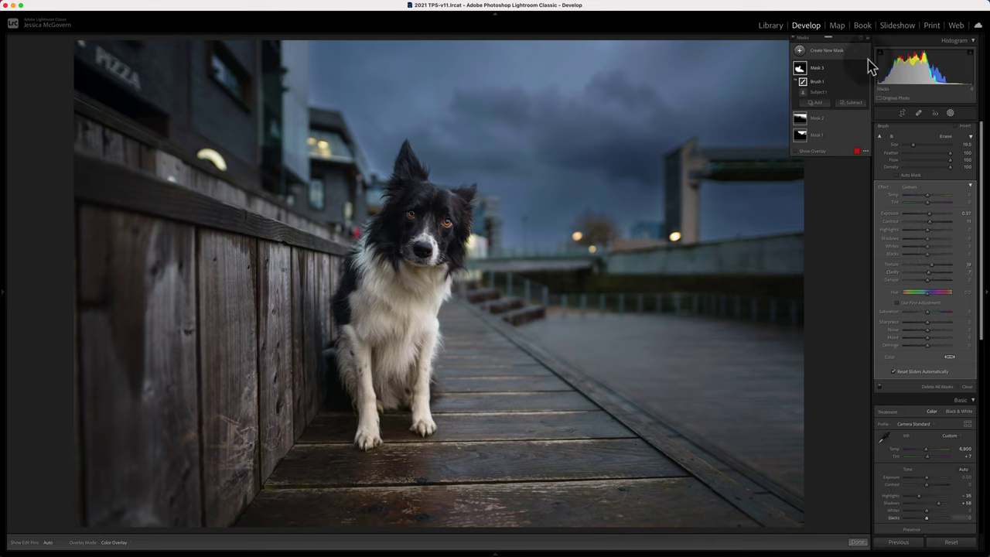
left_click(795, 41)
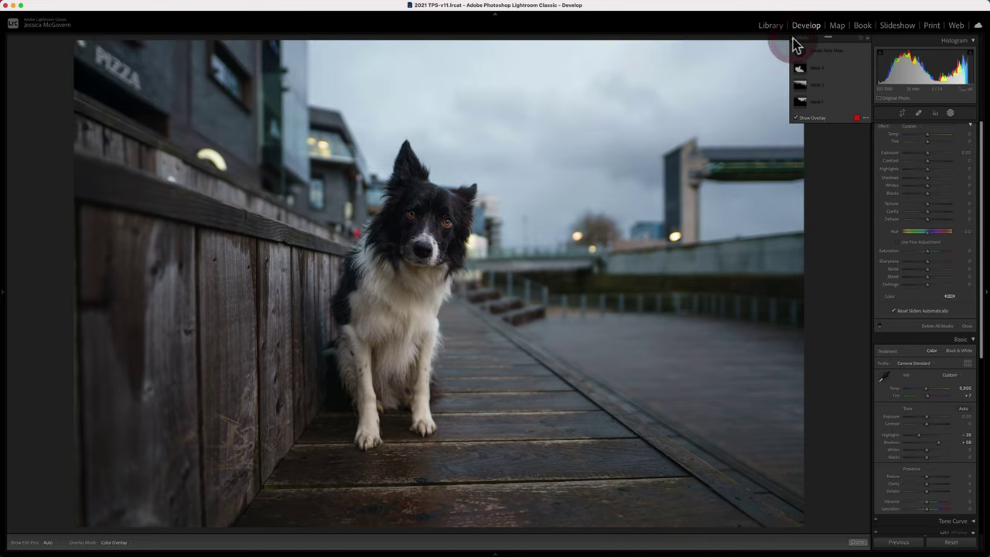
Turn mask adjustments back on and place a radial gradient mask on the dog's eye.
left_click(795, 40)
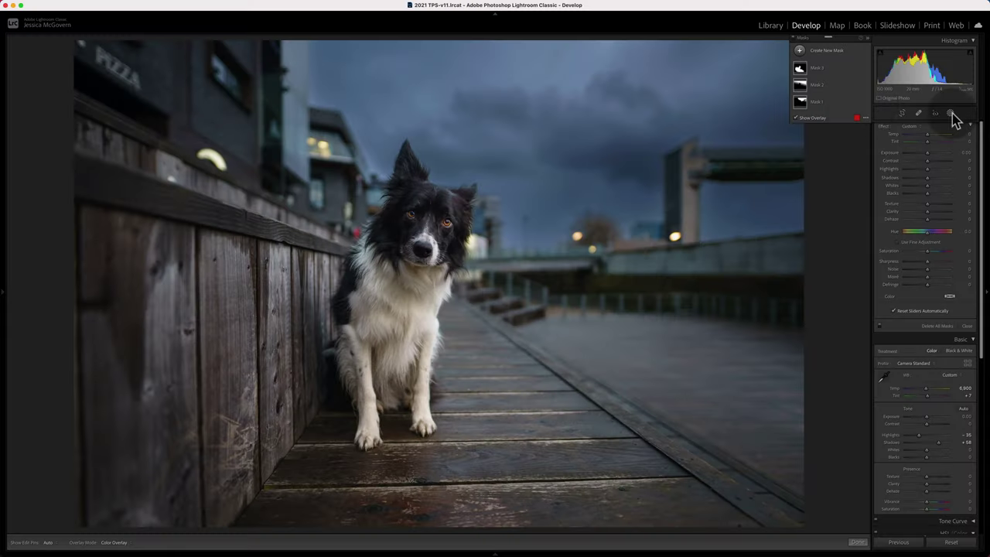
left_click(952, 113)
left_click(952, 113)
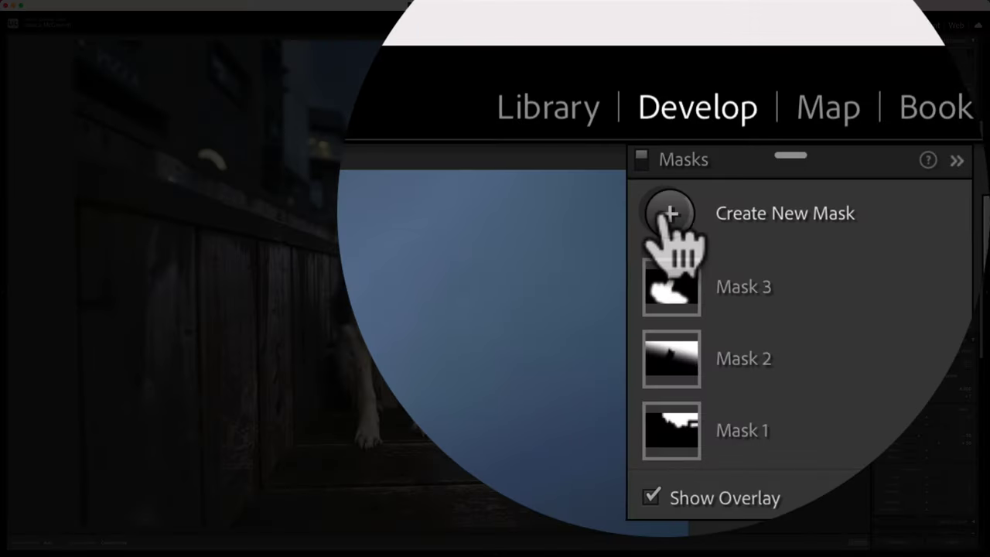
left_click(671, 214)
left_click(663, 320)
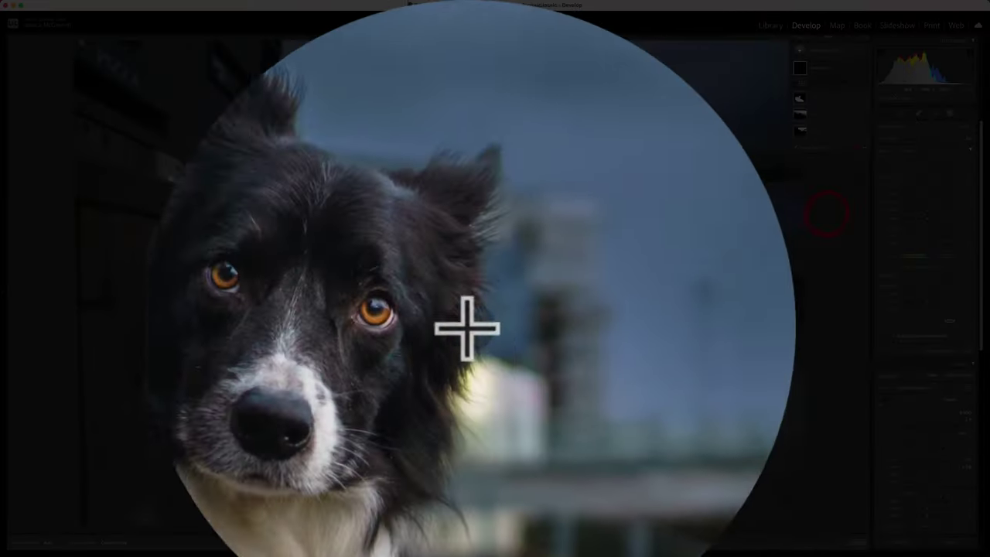
left_click(447, 223)
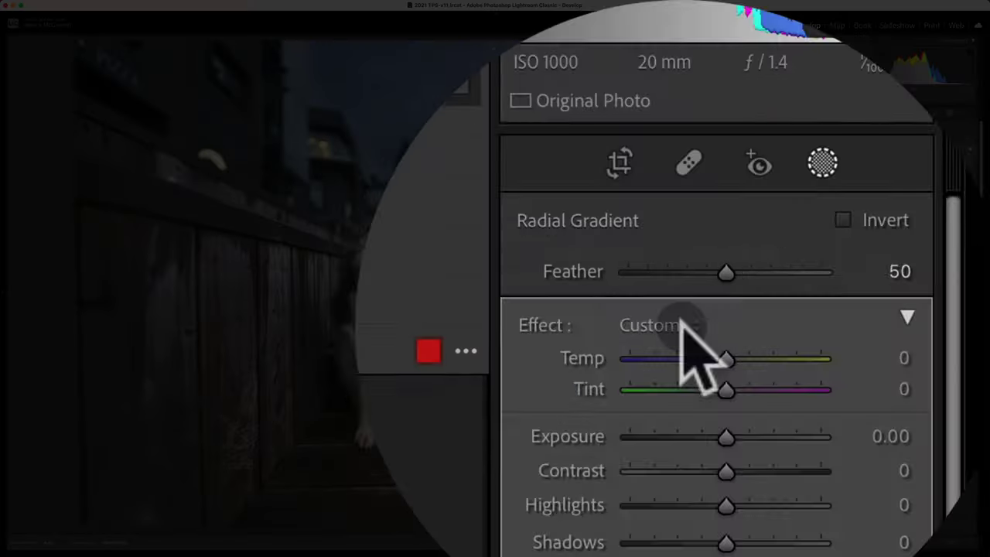
Apply the Sharpen Eyes effect and add another radial gradient area to the eye mask.
left_click(911, 152)
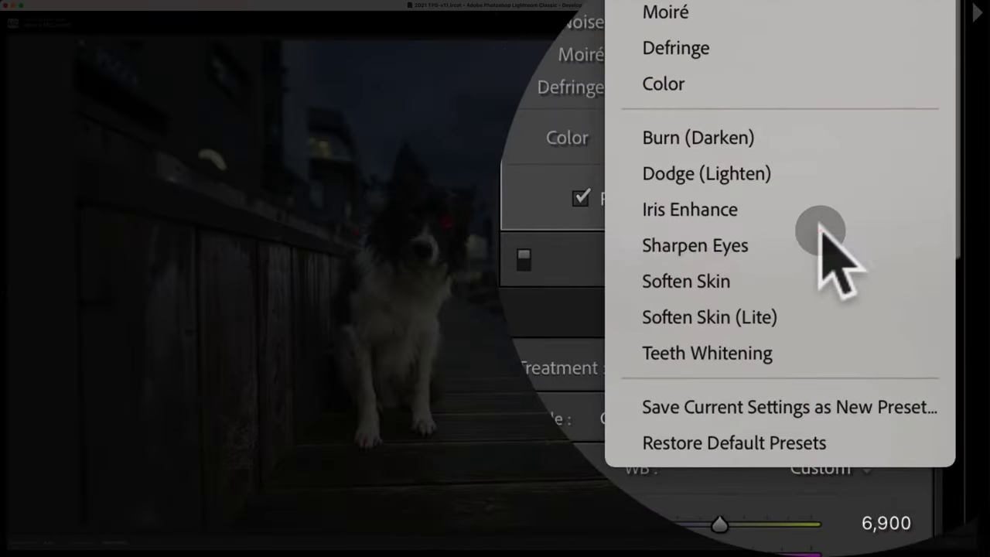
left_click(822, 226)
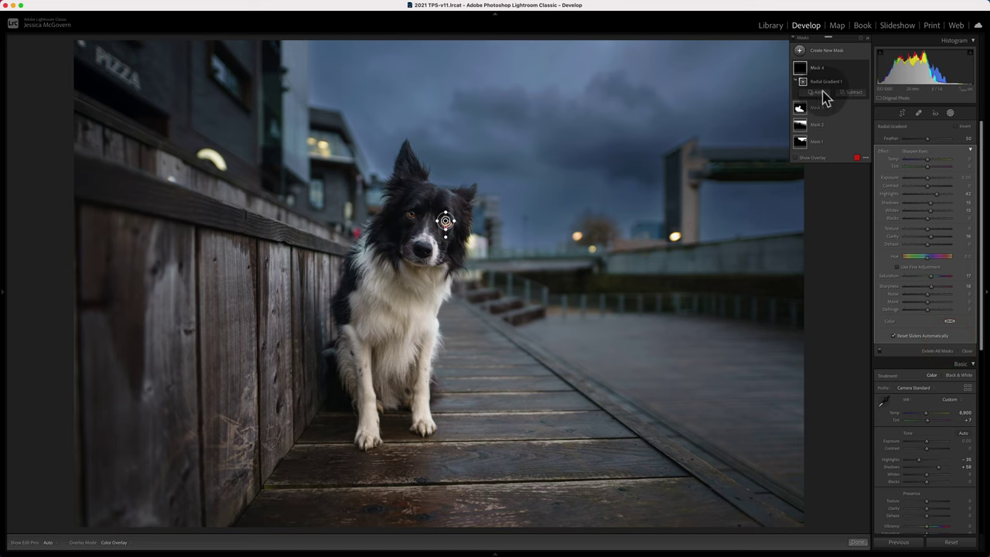
left_click(820, 92)
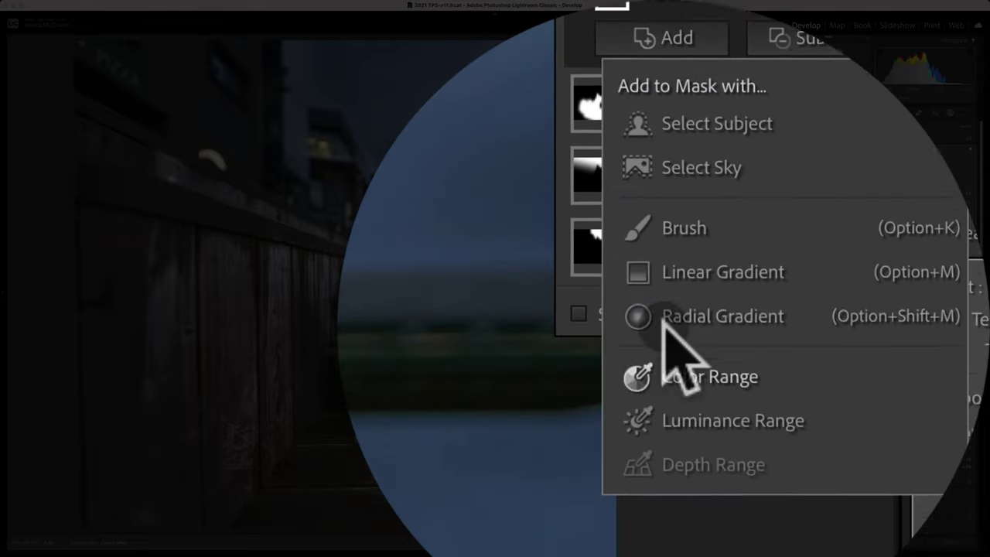
left_click(656, 318)
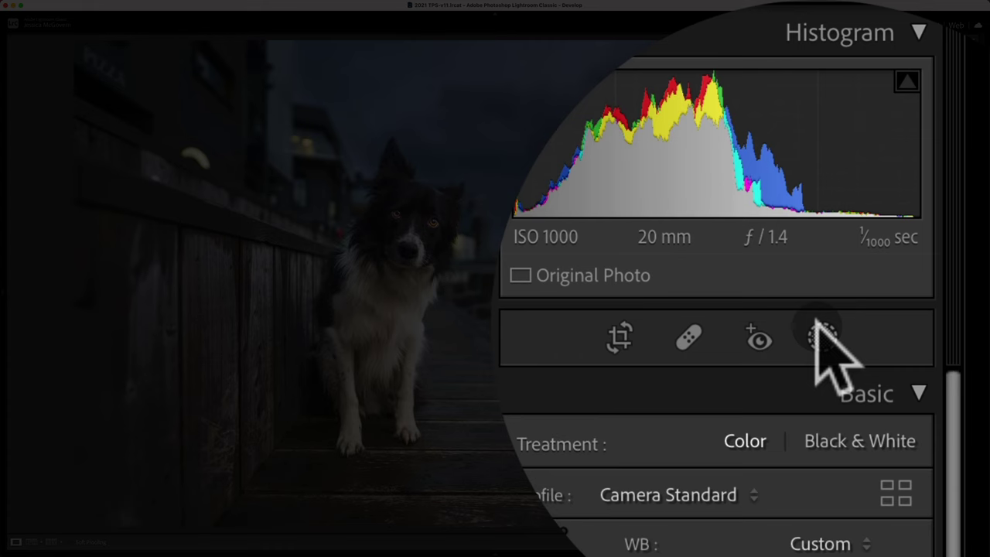
Create a Color Range mask from the white fur, Refine about 21, Saturation about -51.
left_click(820, 334)
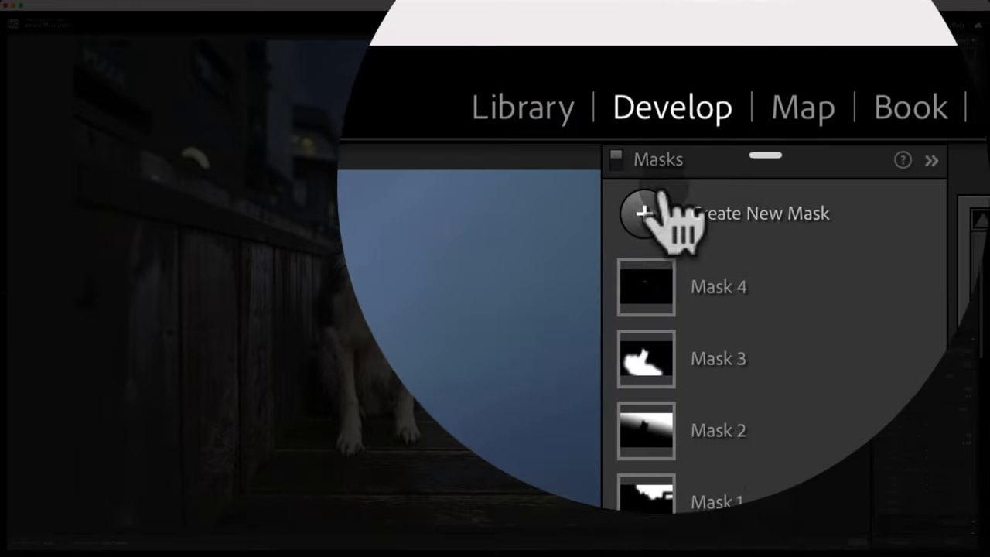
left_click(798, 52)
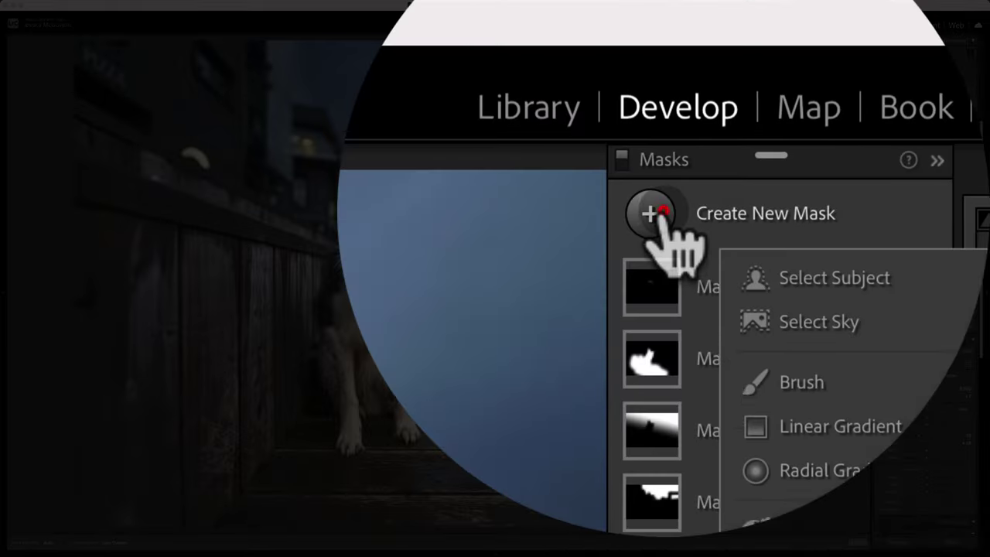
left_click(676, 272)
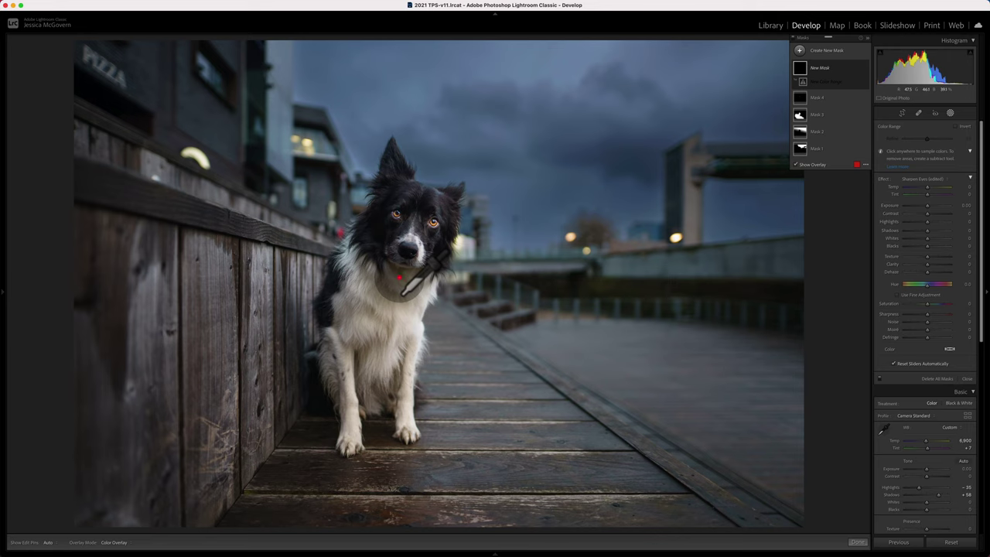
left_click(400, 276)
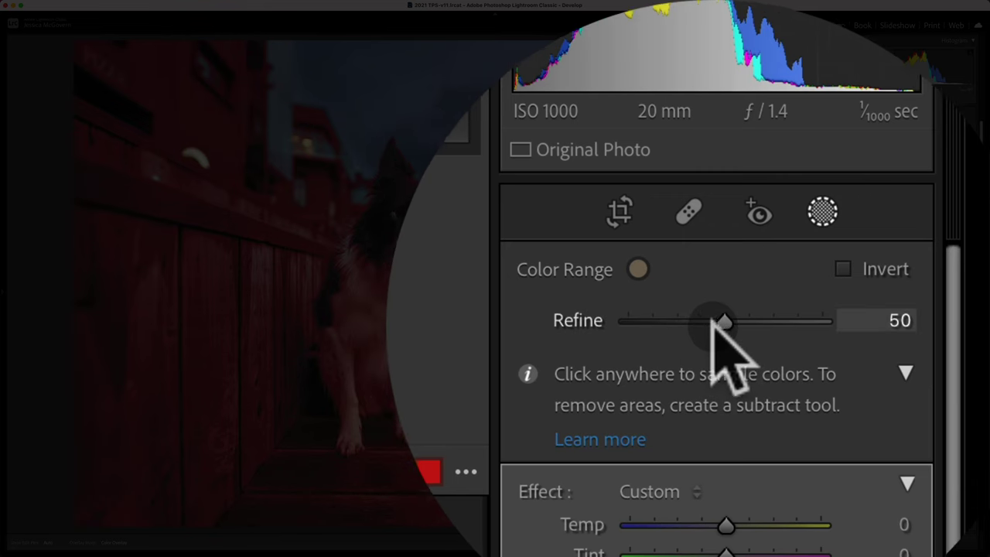
left_click_drag(926, 138, 922, 140)
left_click_drag(705, 325, 667, 304)
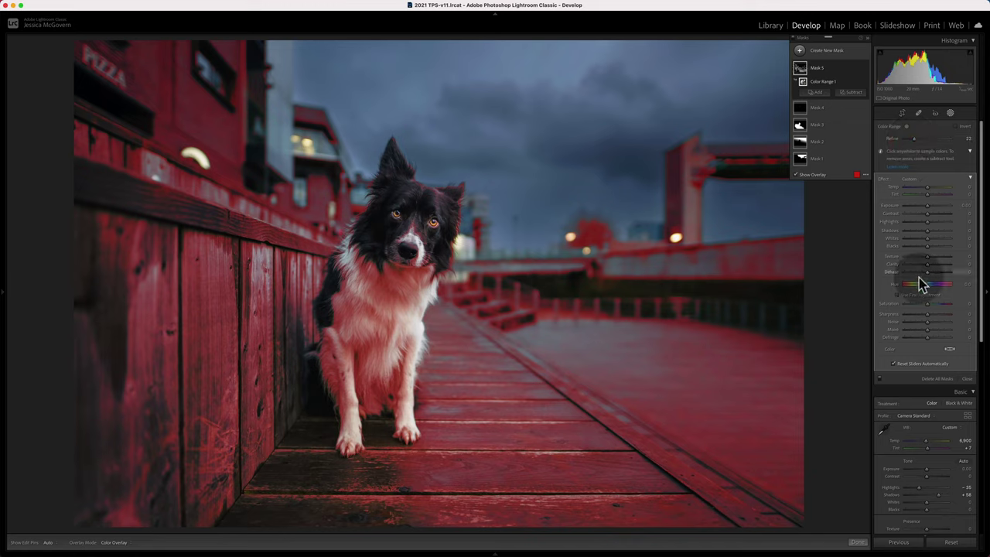
left_click(919, 305)
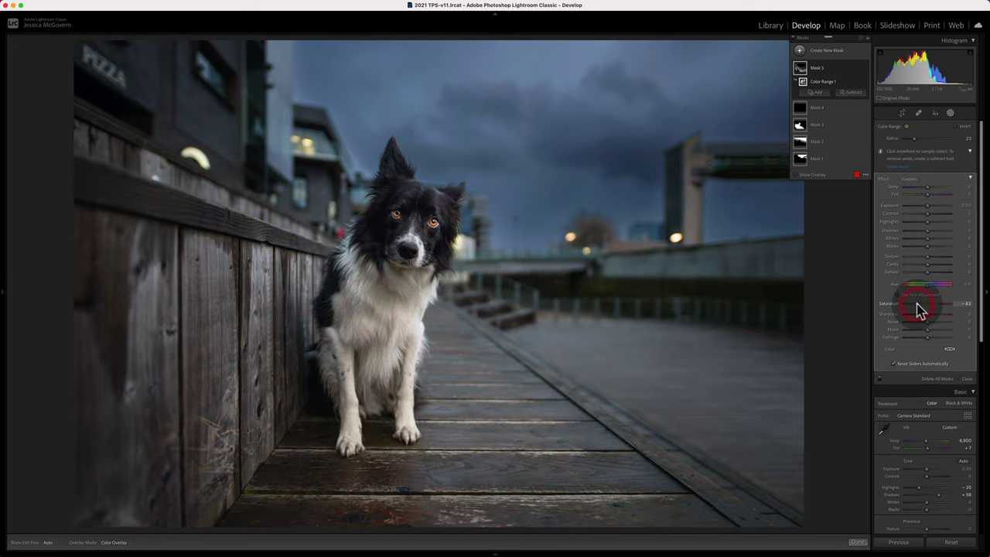
left_click(803, 71)
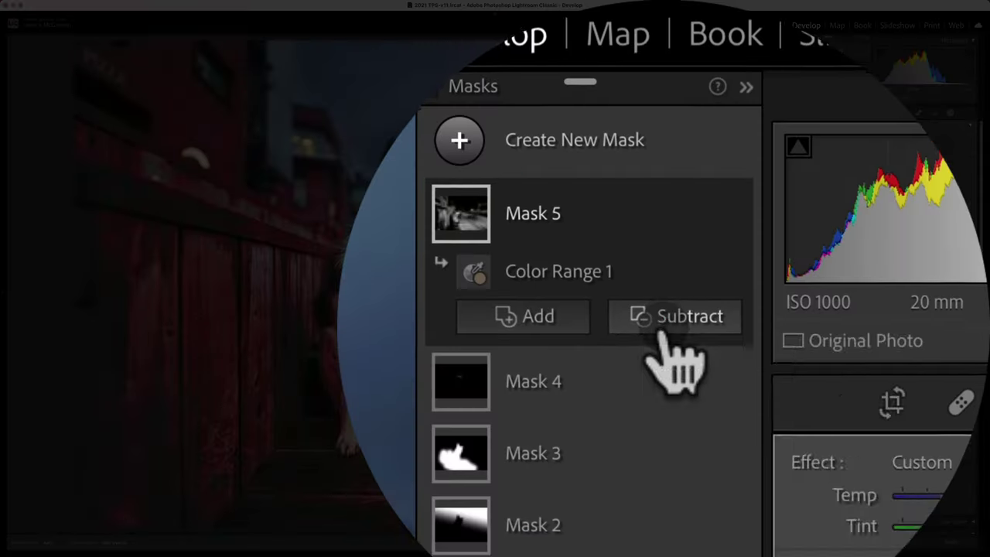
Subtract Select Subject and invert it so the desaturation affects only the dog.
left_click(851, 106)
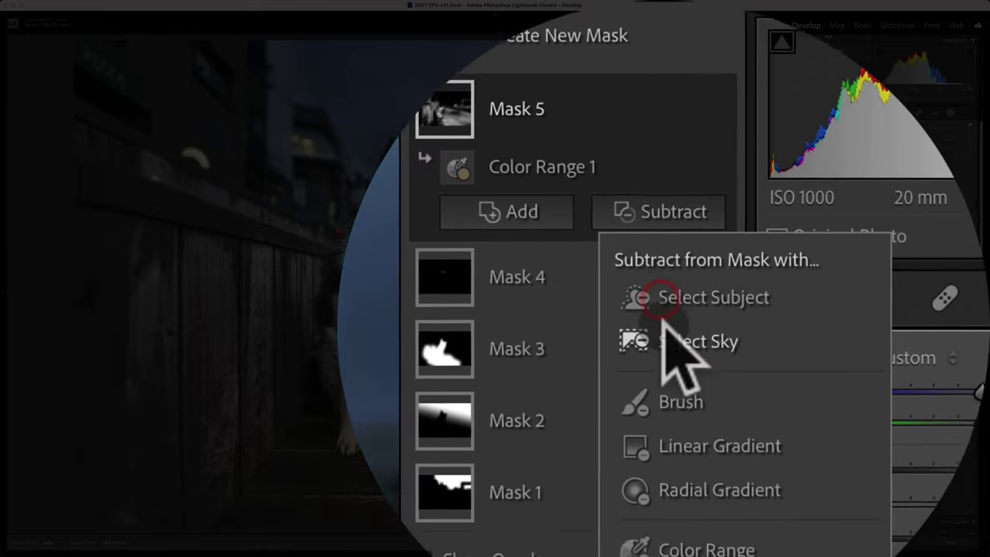
left_click(677, 408)
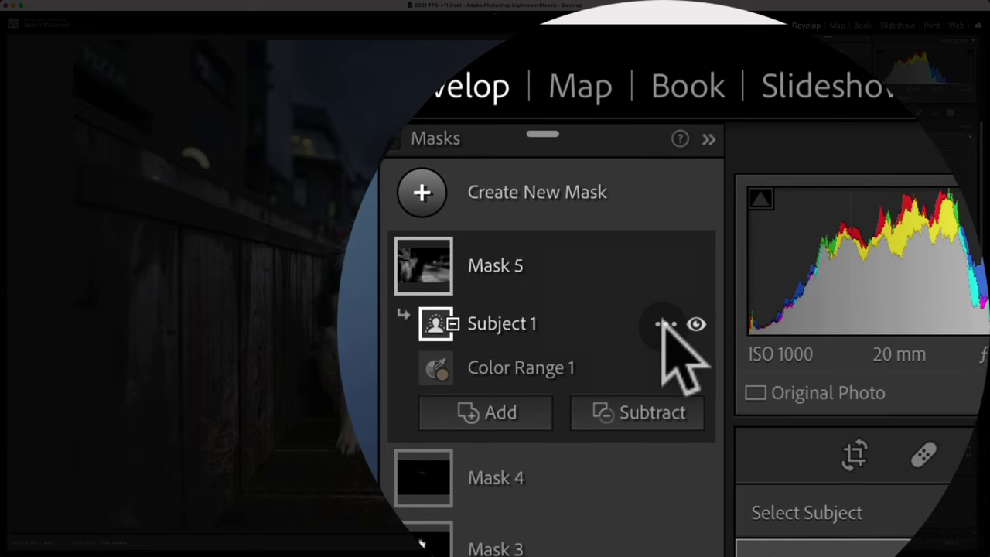
left_click(857, 81)
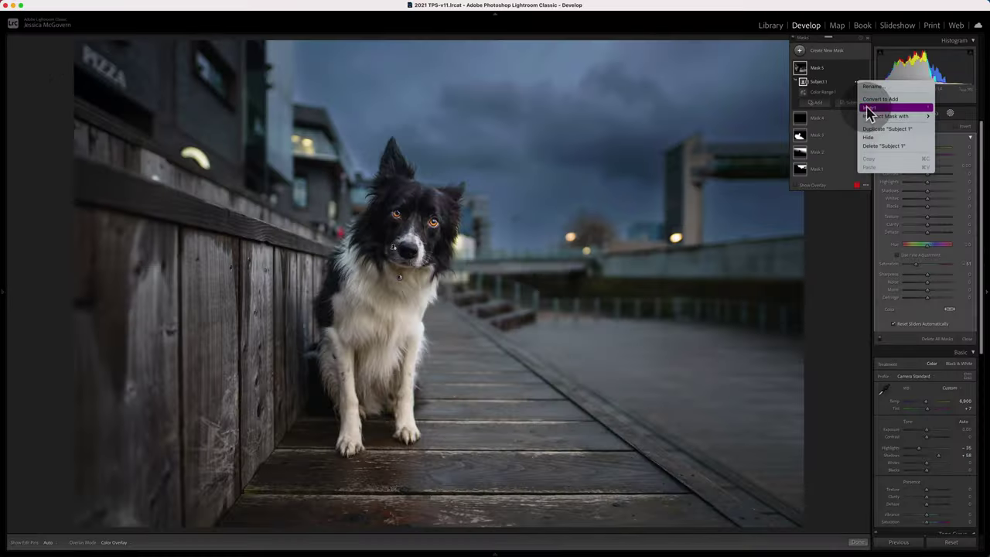
left_click(854, 105)
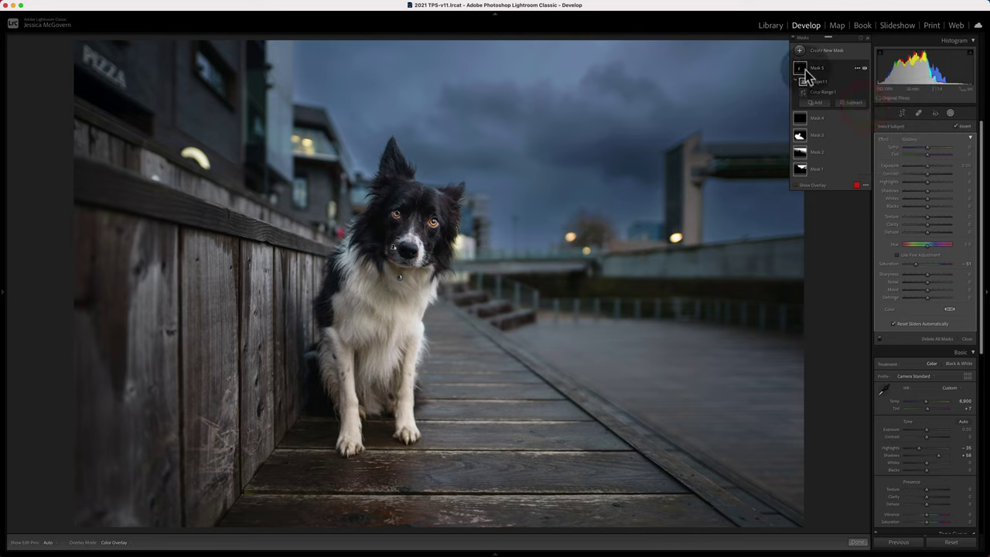
mouse_move(801, 74)
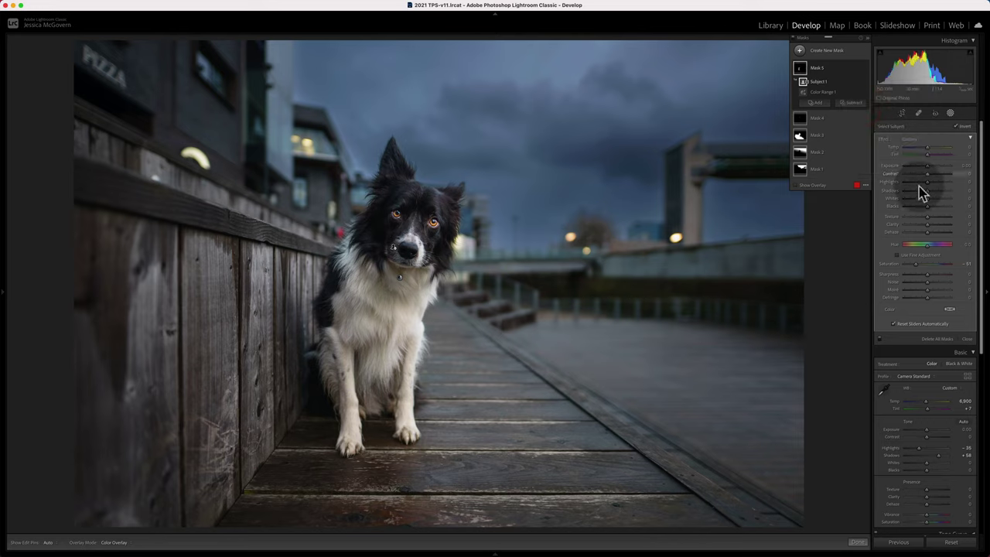
left_click(795, 38)
left_click(796, 40)
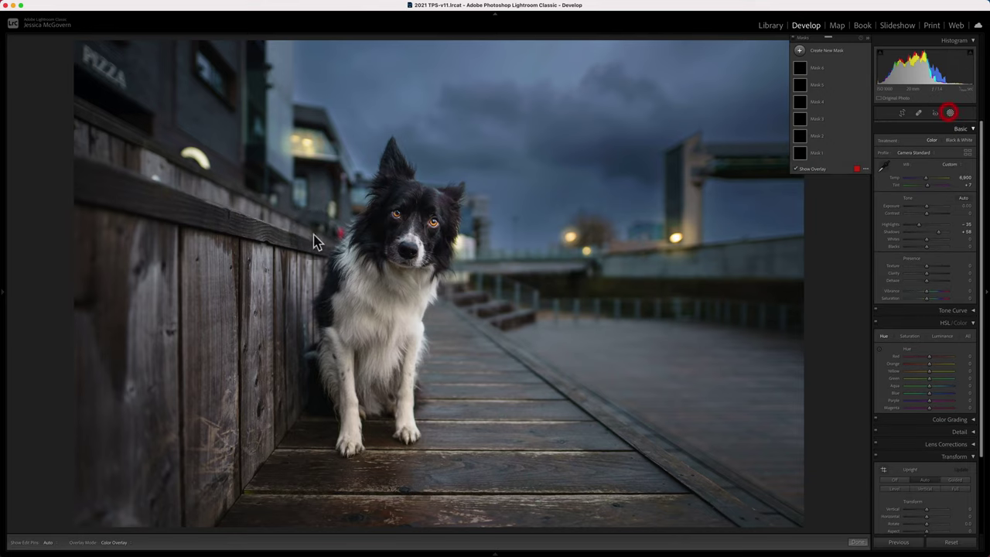
Draw a radial gradient centred on the dog and invert it to cover the surroundings.
left_click(800, 50)
left_click(830, 110)
left_click_drag(390, 258, 703, 481)
left_click_drag(424, 295, 469, 322)
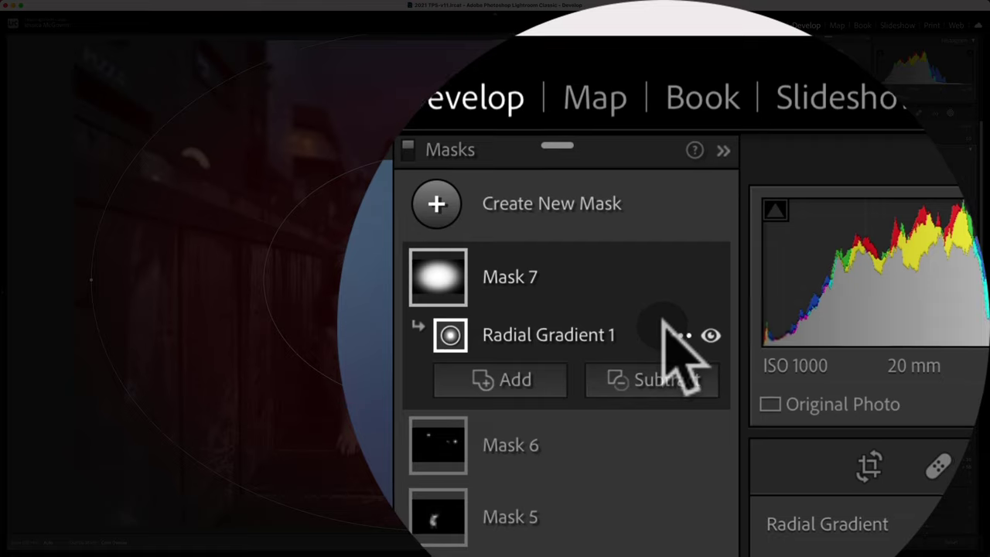
left_click(896, 345)
left_click(662, 325)
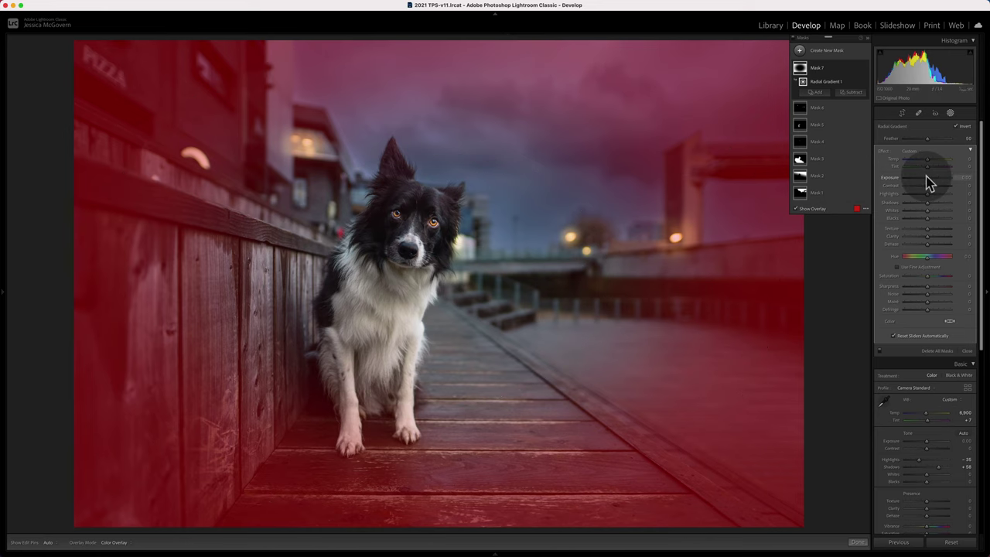
Darken the surroundings to Exposure about -0.93 with Shadows 30, then finish masking.
left_click_drag(928, 178, 922, 178)
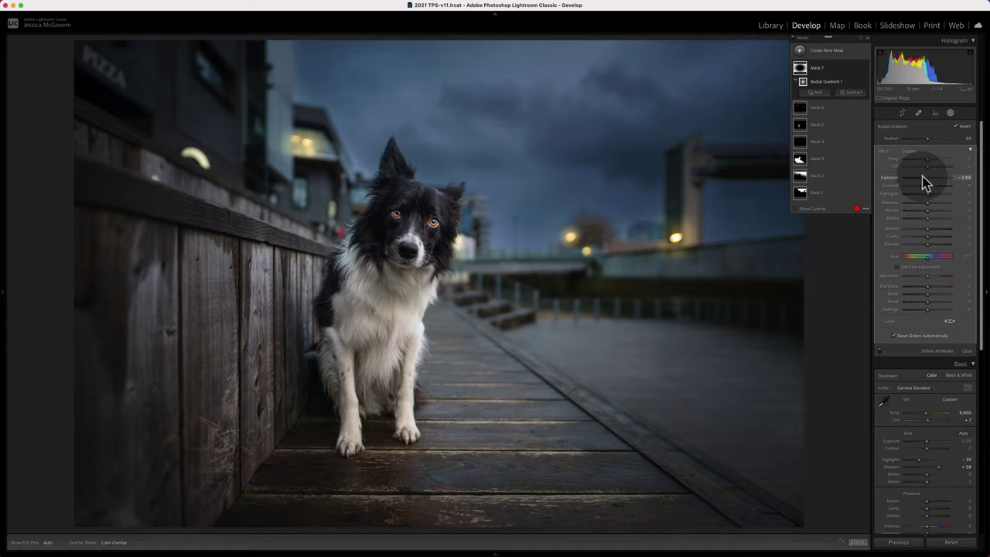
left_click(934, 202)
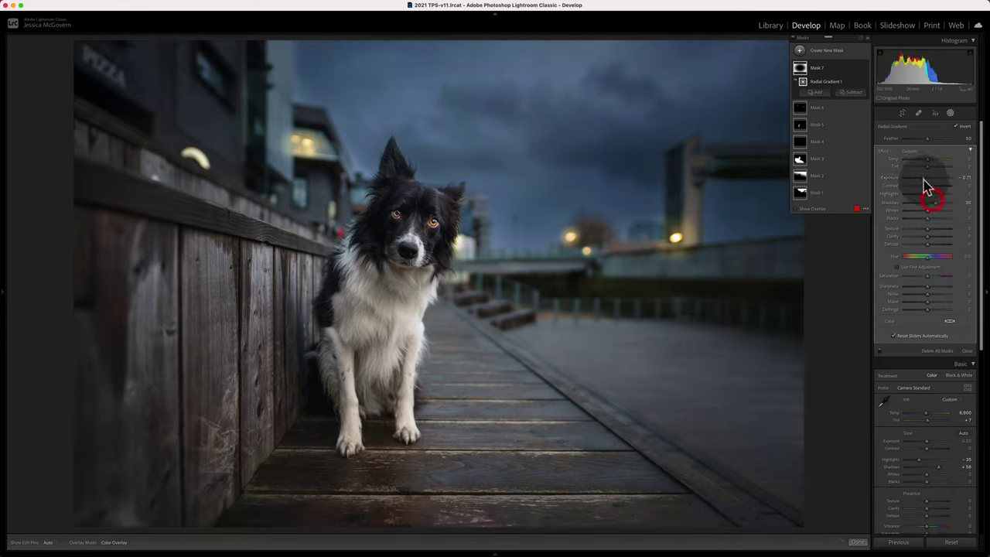
left_click_drag(921, 178, 919, 180)
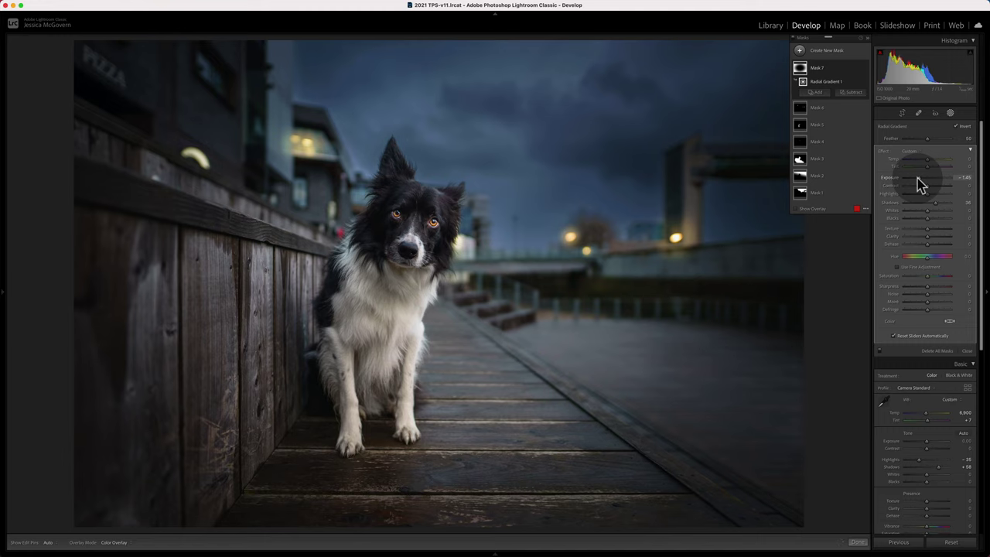
left_click(859, 542)
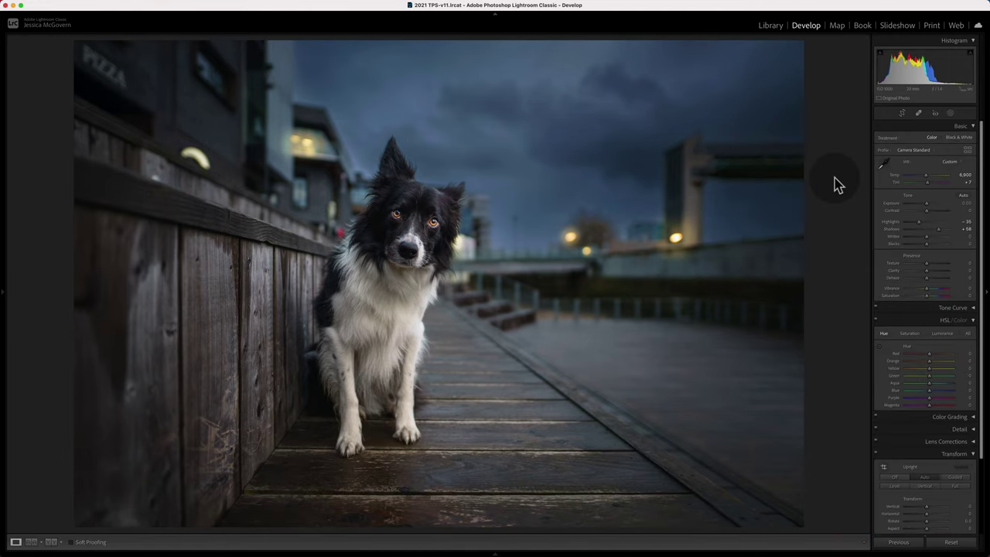